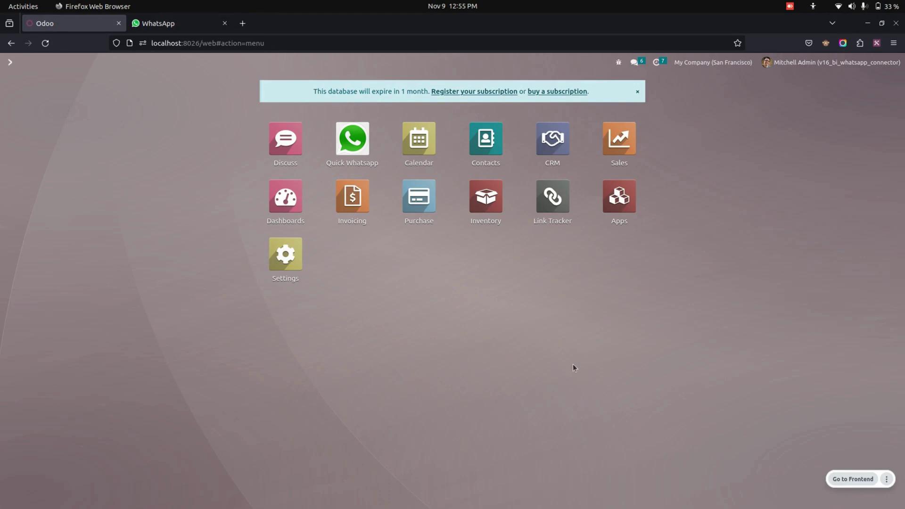
Review the admin user's WhatsApp feature rights under Other, then return to the general settings
left_click(293, 263)
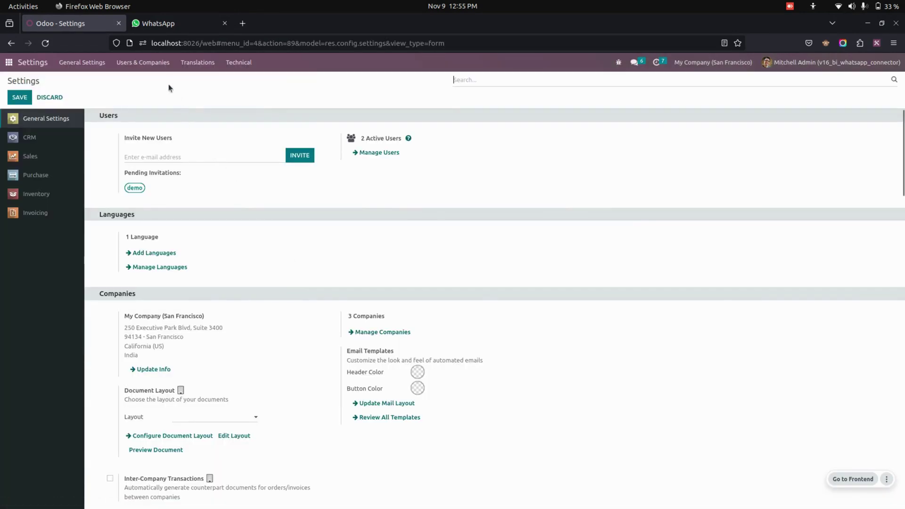
left_click(158, 68)
left_click(152, 82)
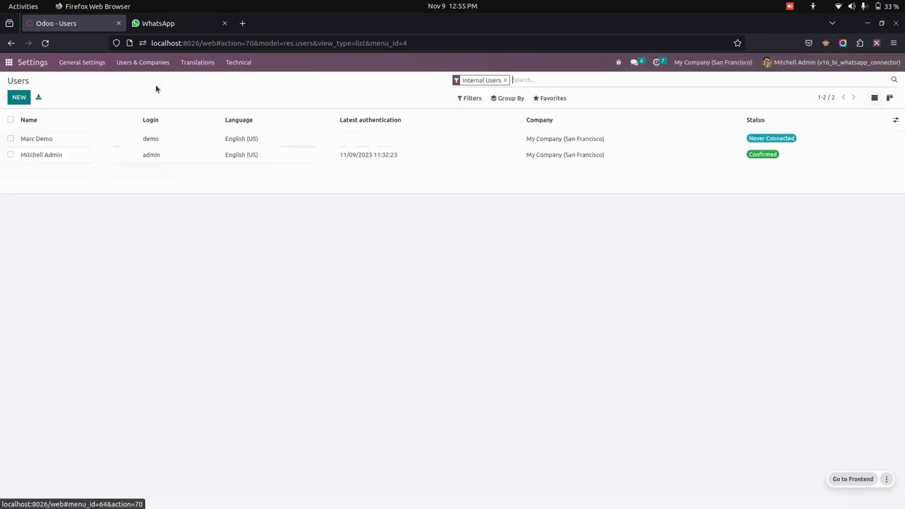
left_click(165, 155)
scroll(441, 331, "down", 8)
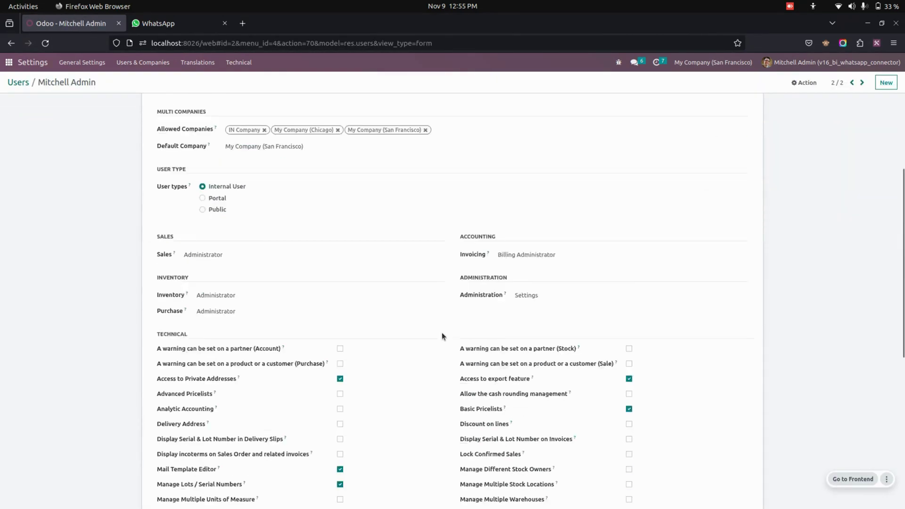
scroll(442, 335, "down", 3)
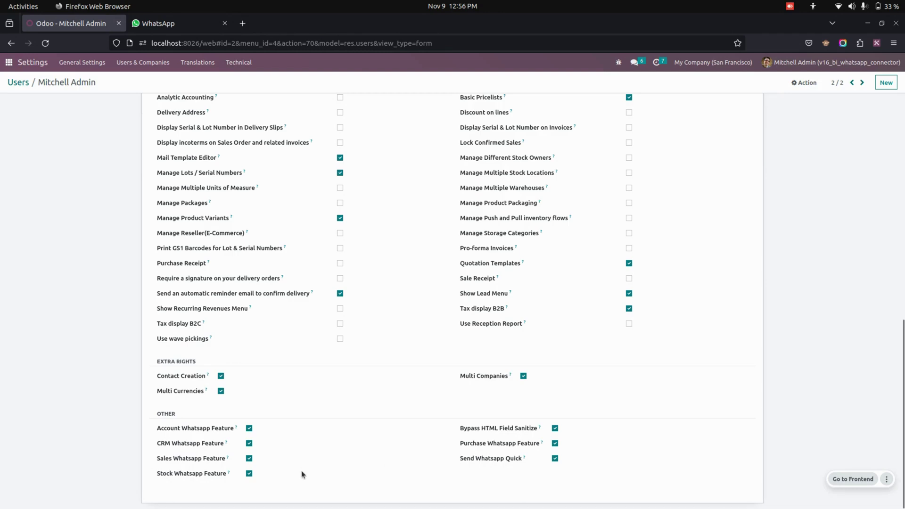
key("alt+Left")
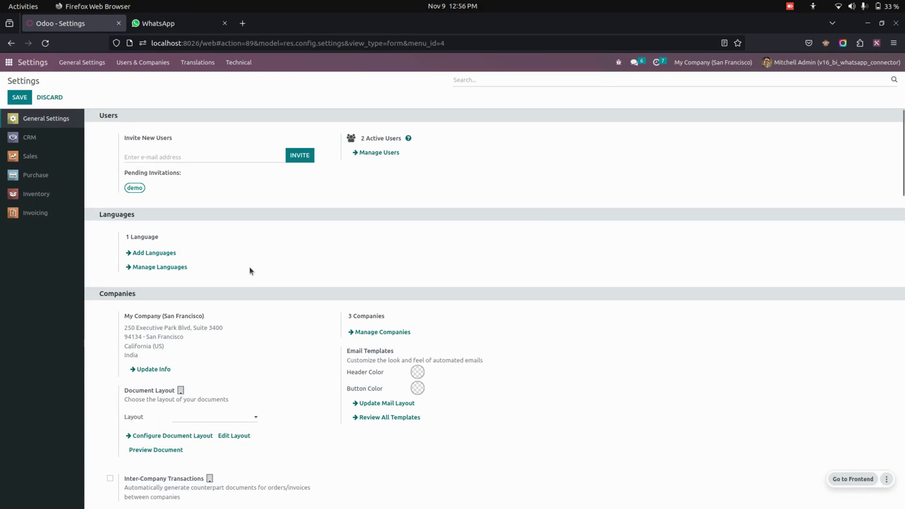
Review the WhatsApp Configuration settings for quotation, invoice and delivery messages and authentication, then go to the apps menu
scroll(249, 267, "down", 7)
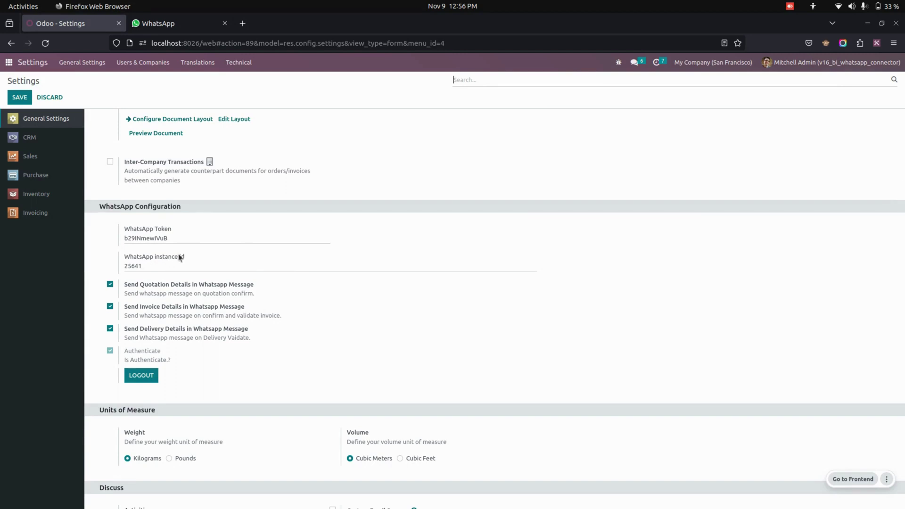
scroll(179, 257, "down", 2)
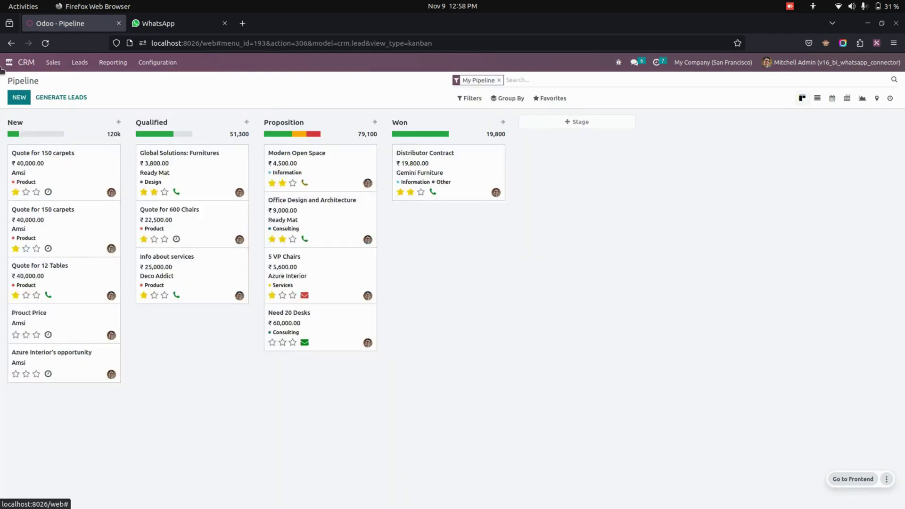
left_click(8, 62)
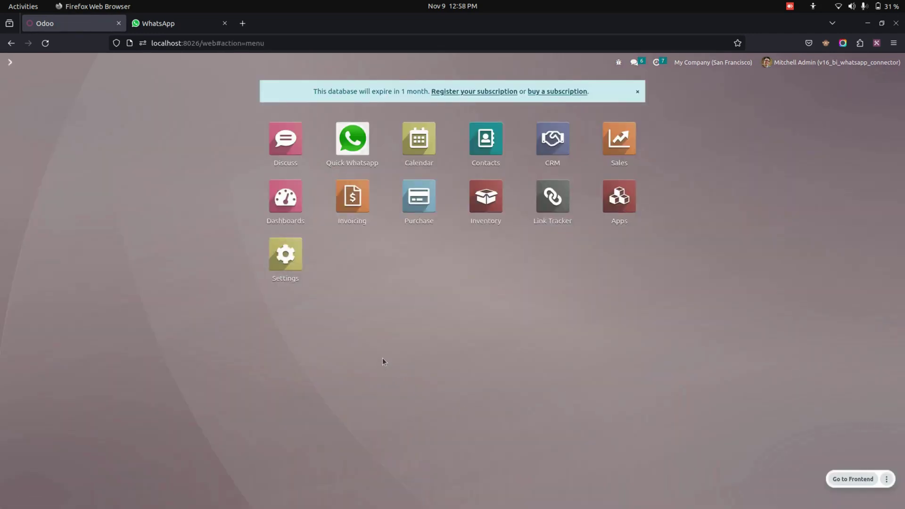
Start a WhatsApp message from the Design Software Info lead's mobile to recipient Amsi
left_click(553, 139)
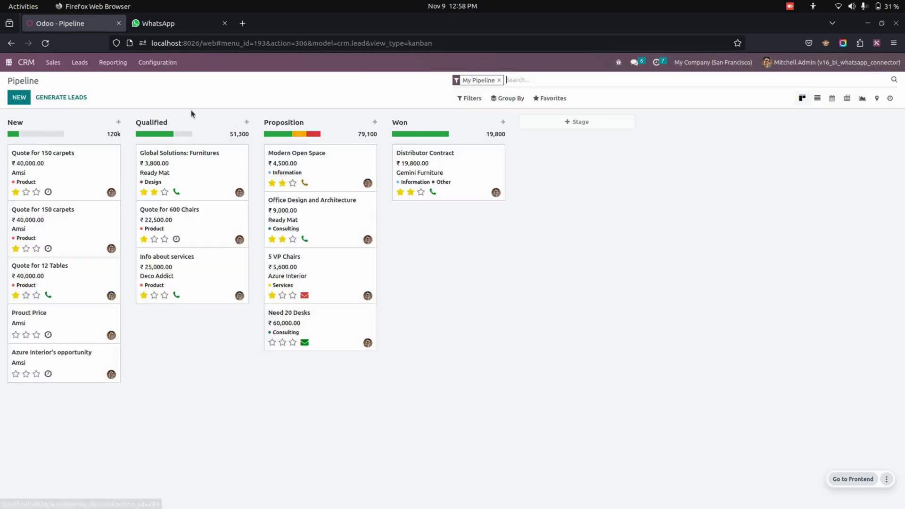
left_click(91, 68)
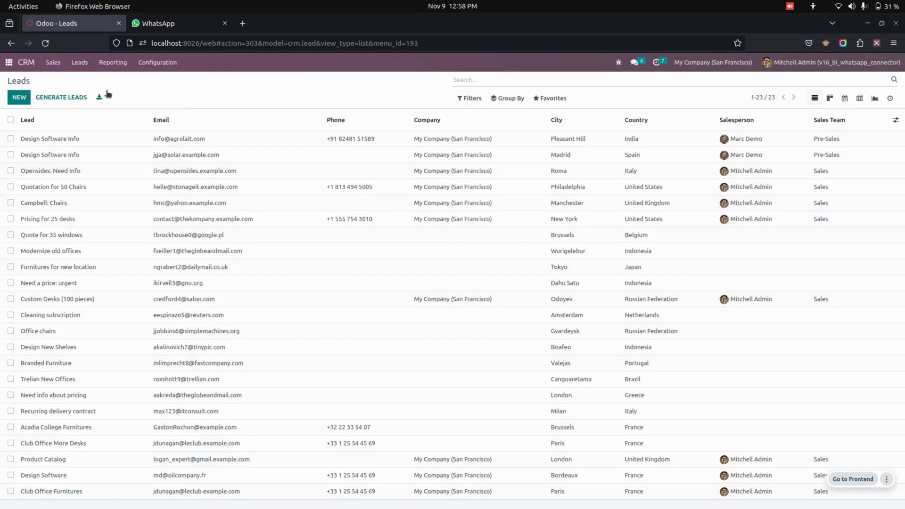
left_click(121, 140)
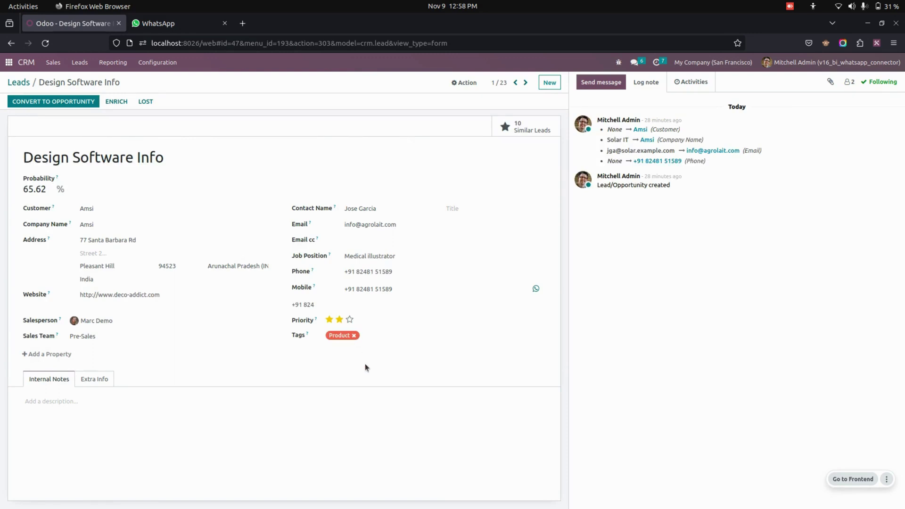
left_click(536, 290)
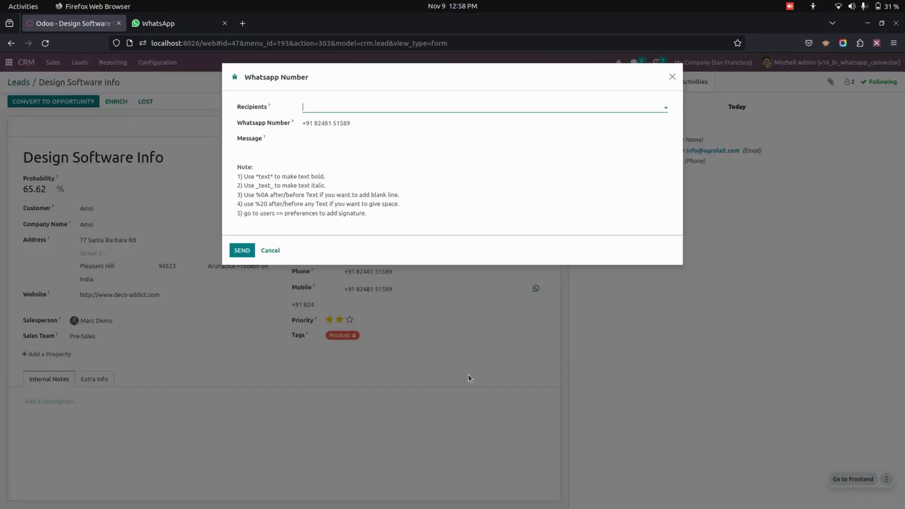
left_click(400, 104)
left_click(373, 123)
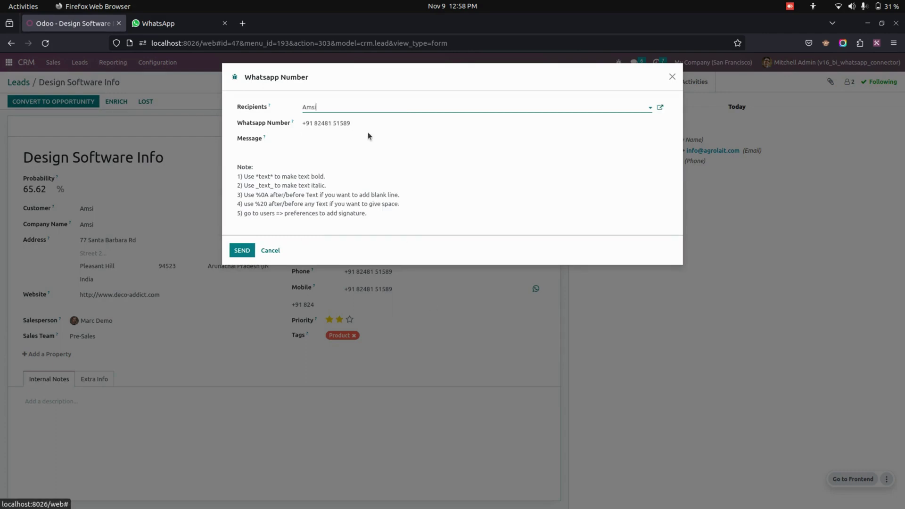
Paste the prepared greeting and go over its bold, italic and blank-line formatting notes
left_click(357, 148)
type("*Hello Amsika*   %0A %0A_Your lead created_")
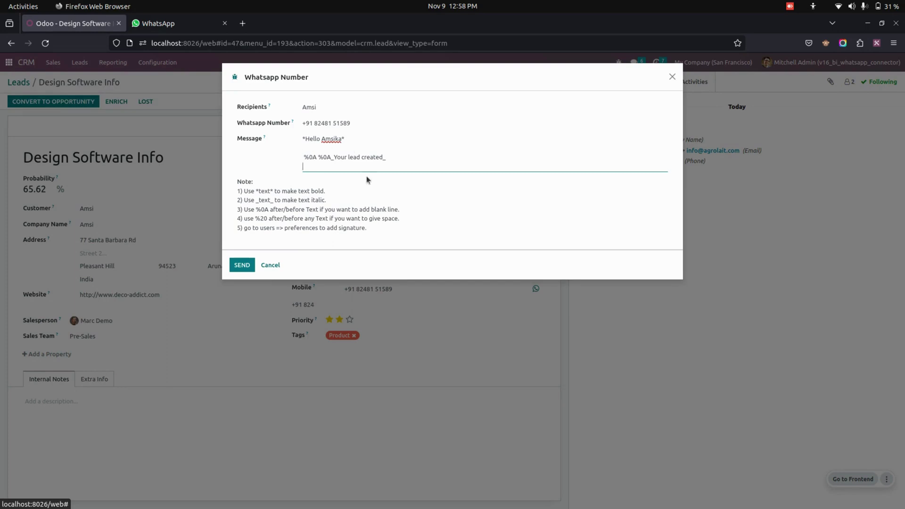
left_click_drag(306, 140, 341, 139)
triple_click(314, 192)
left_click(267, 192)
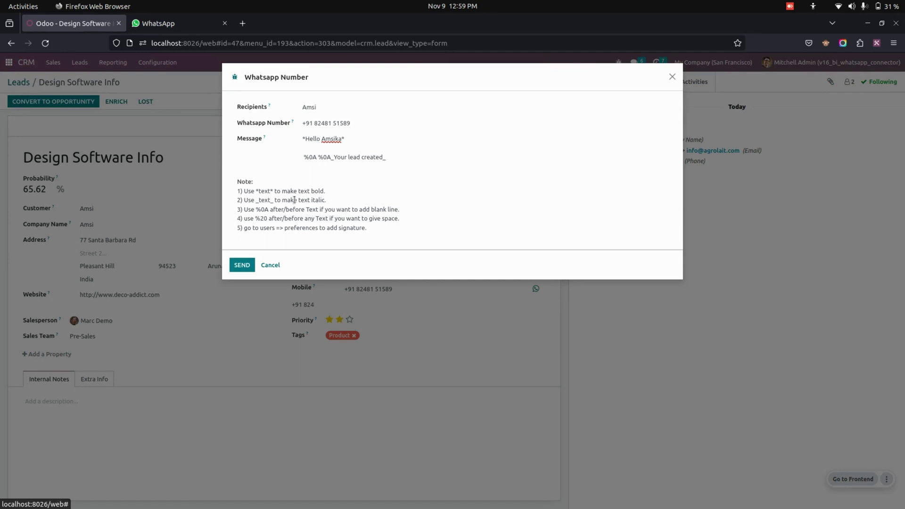
double_click(258, 200)
left_click(312, 202)
left_click_drag(256, 210, 273, 211)
left_click(367, 209)
Go over the remaining spacing and signature notes, then send the message over WhatsApp
left_click_drag(366, 209, 415, 211)
left_click(415, 212)
left_click_drag(255, 218, 272, 220)
left_click_drag(372, 218, 430, 222)
left_click(430, 222)
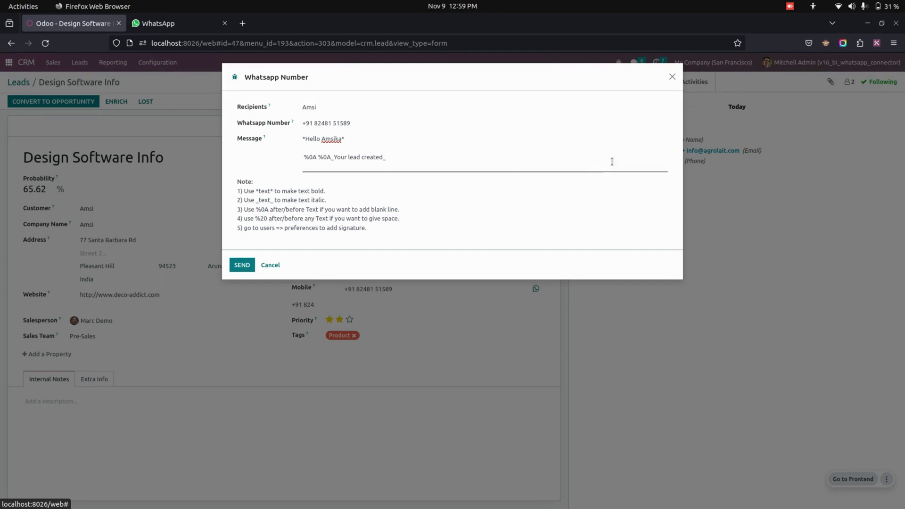
left_click_drag(338, 228, 380, 228)
left_click(380, 227)
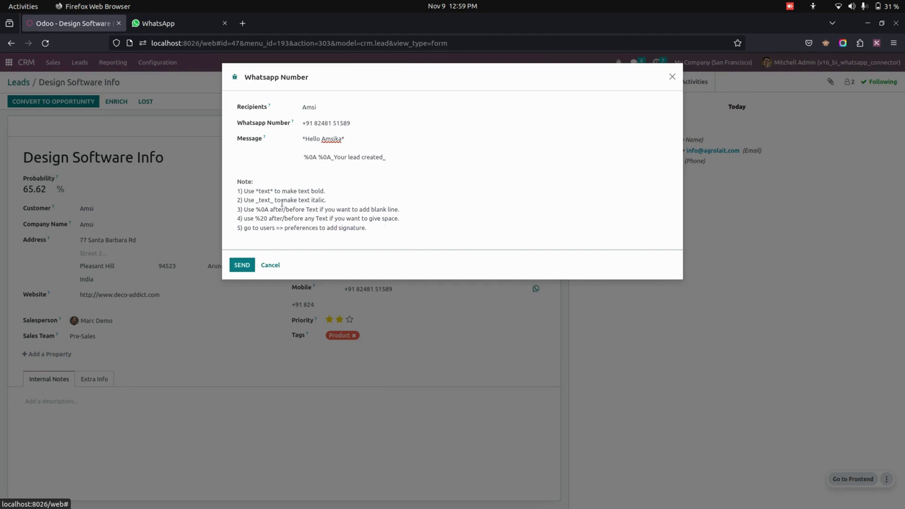
left_click(245, 266)
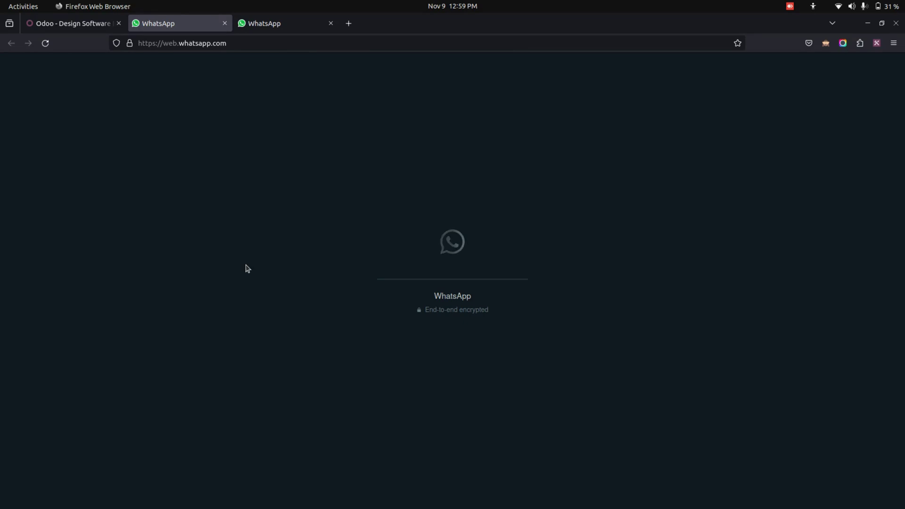
Send the prefilled lead-created greeting in WhatsApp Web and switch back to the Odoo tab
key("ctrl+a")
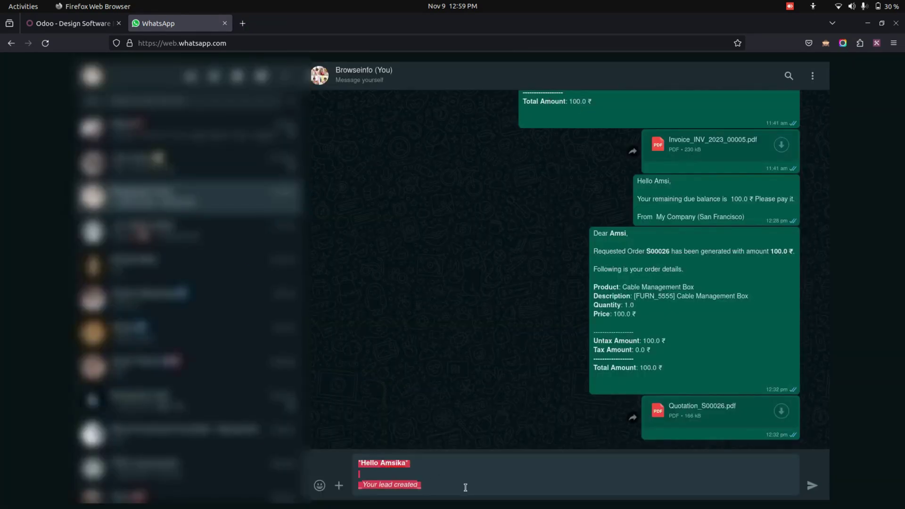
key("Return")
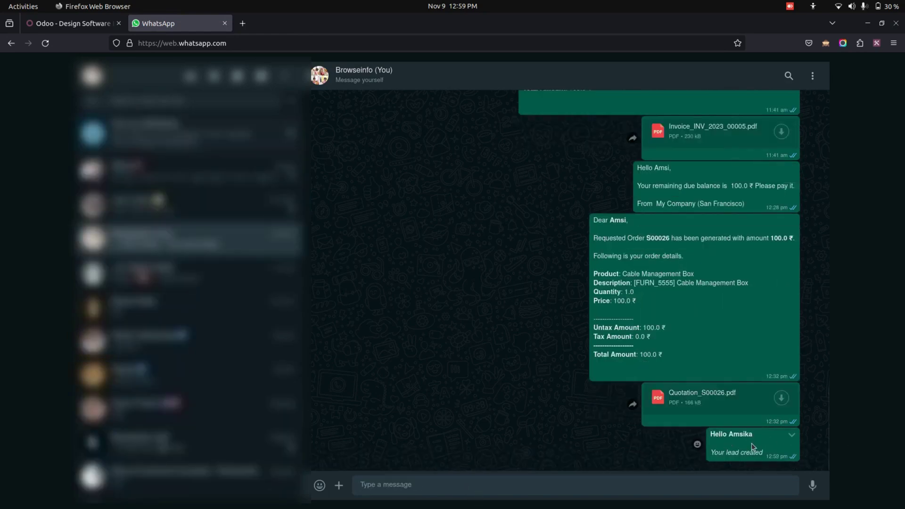
key("ctrl+Page_Up")
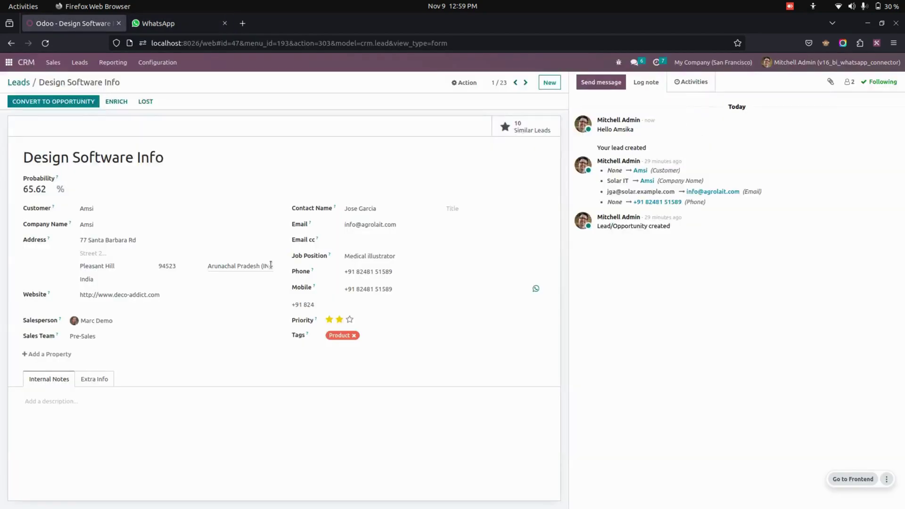
Open the Quote for 150 carpets opportunity's WhatsApp message, cancel it unsent, and return to the apps menu
left_click(55, 64)
left_click(59, 81)
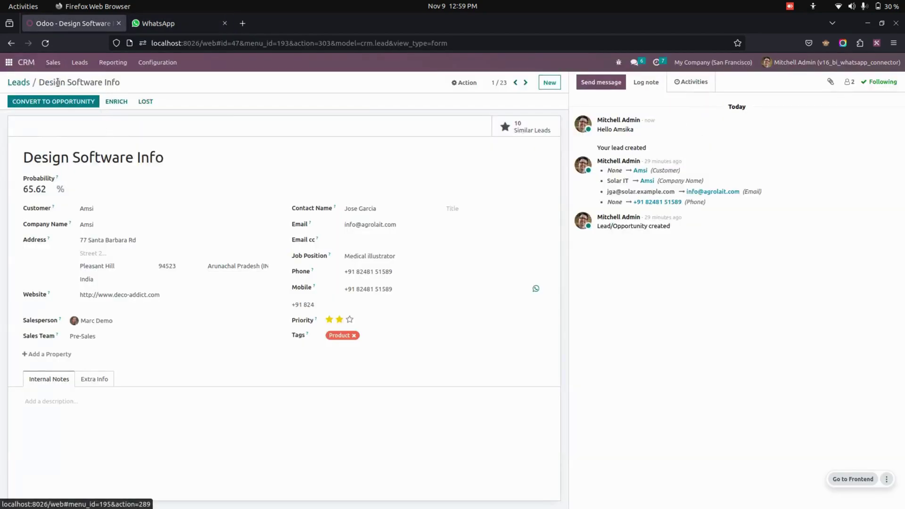
left_click(94, 164)
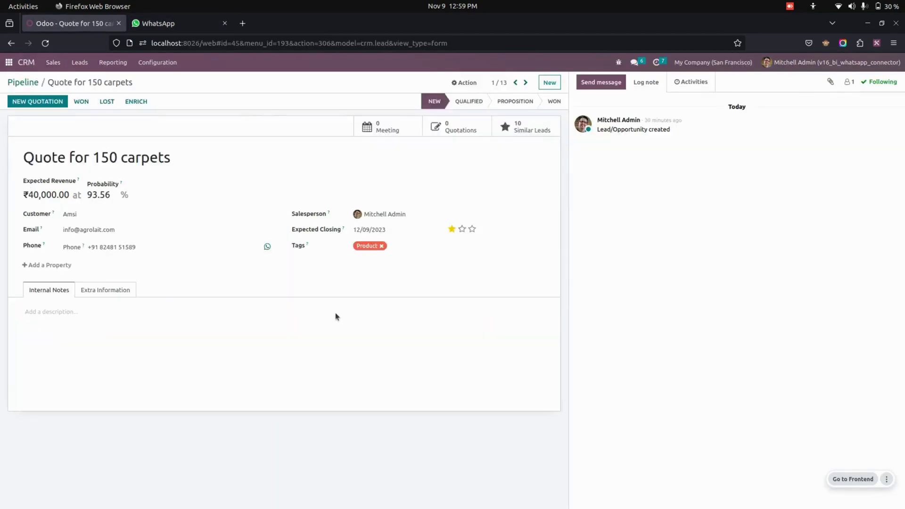
left_click(267, 248)
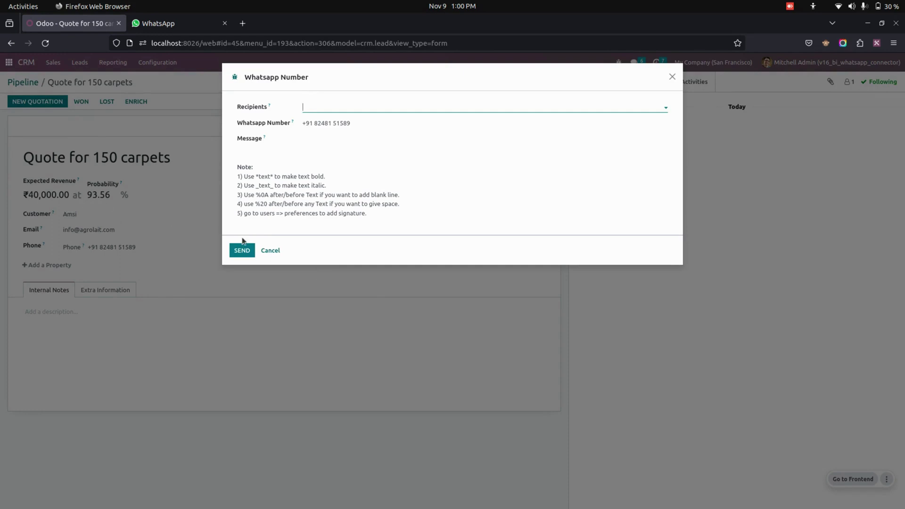
left_click(271, 251)
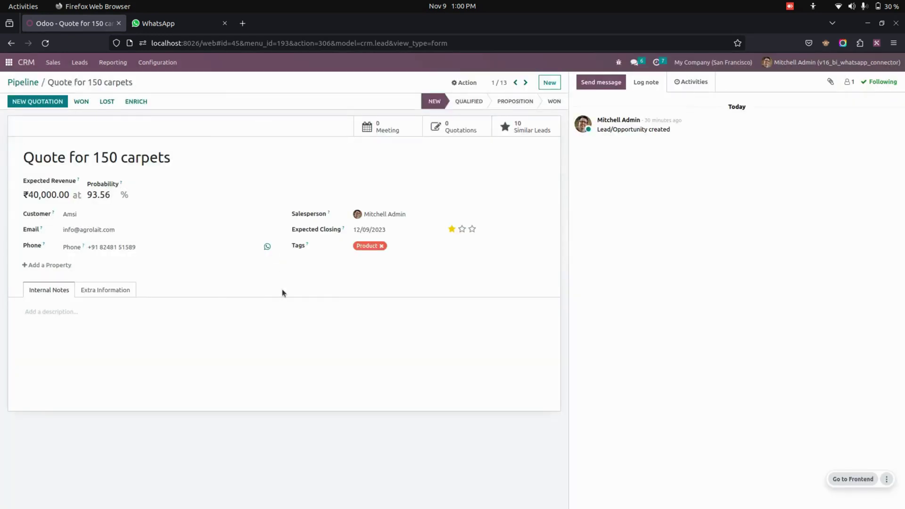
left_click(8, 63)
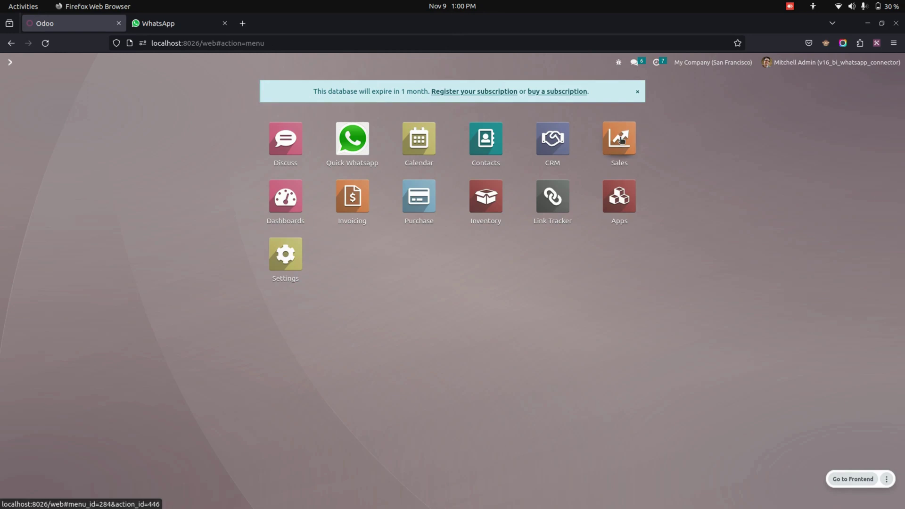
Open quotation S00026's WhatsApp message and add blank lines after the order details
left_click(622, 140)
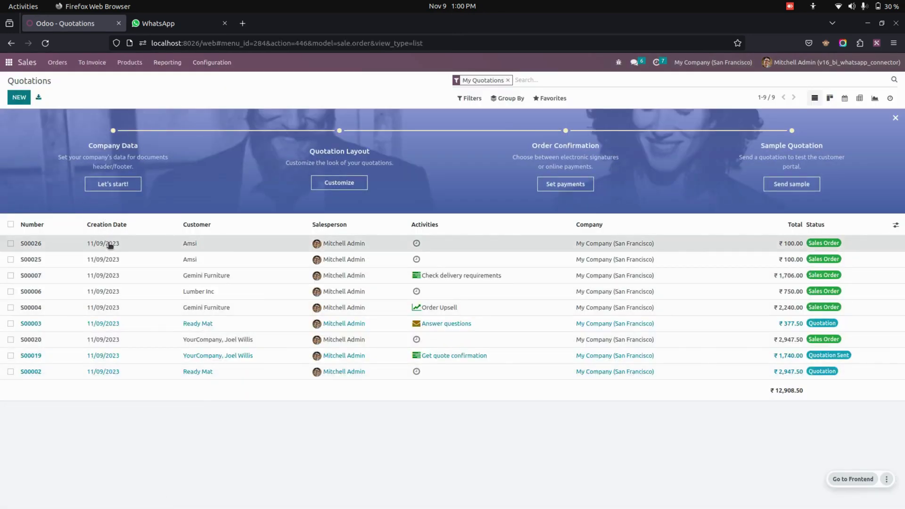
left_click(110, 244)
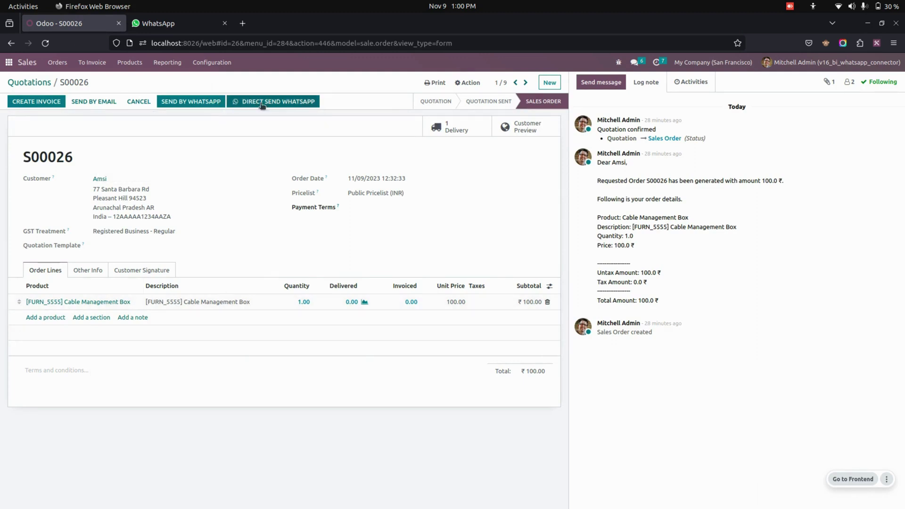
left_click(203, 103)
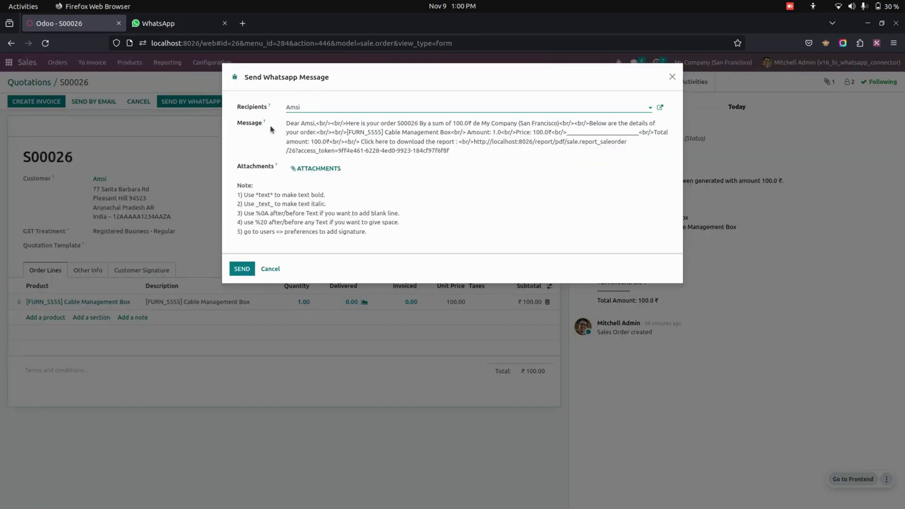
left_click_drag(284, 123, 492, 157)
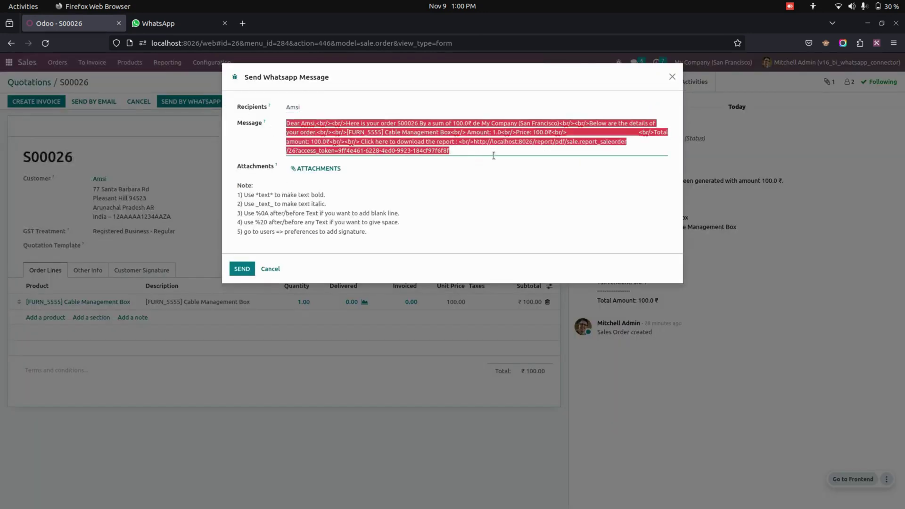
left_click(486, 149)
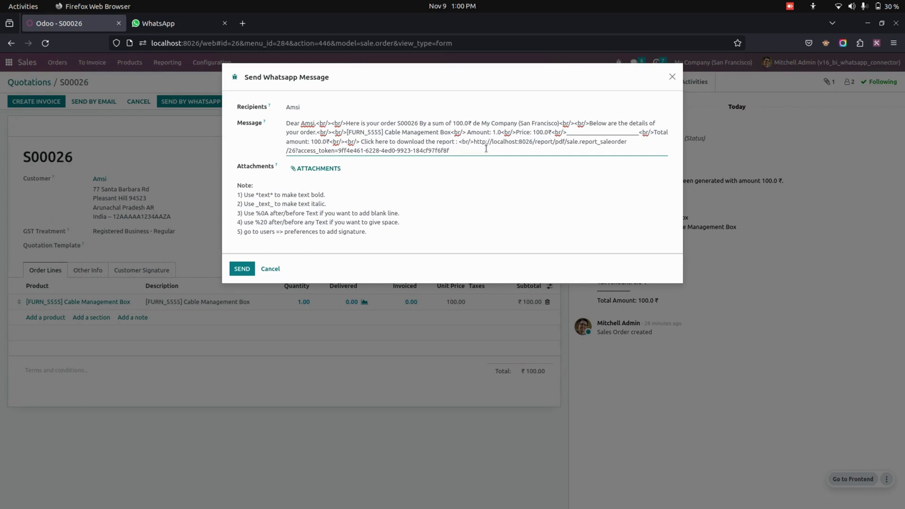
key("Return")
key("Return")
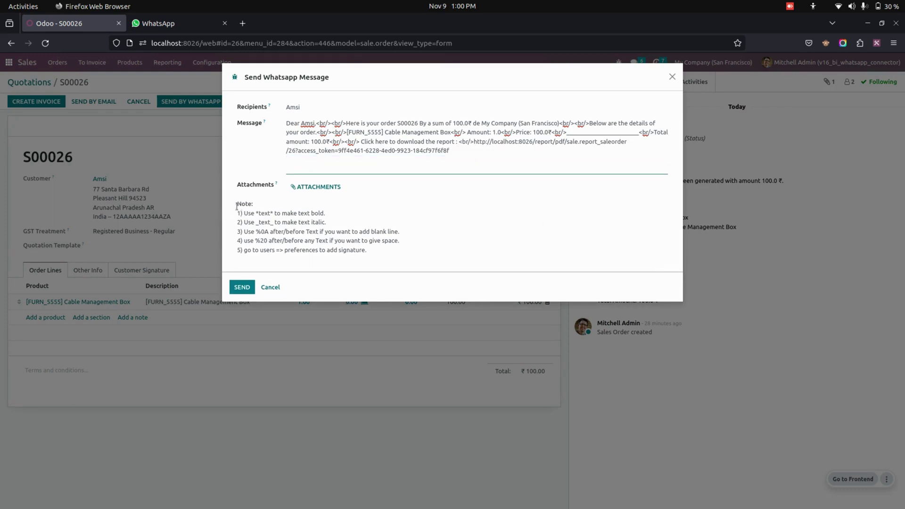
mouse_move(237, 203)
left_mouse_down()
mouse_move(326, 223)
mouse_move(447, 274)
left_mouse_up()
left_click(337, 167)
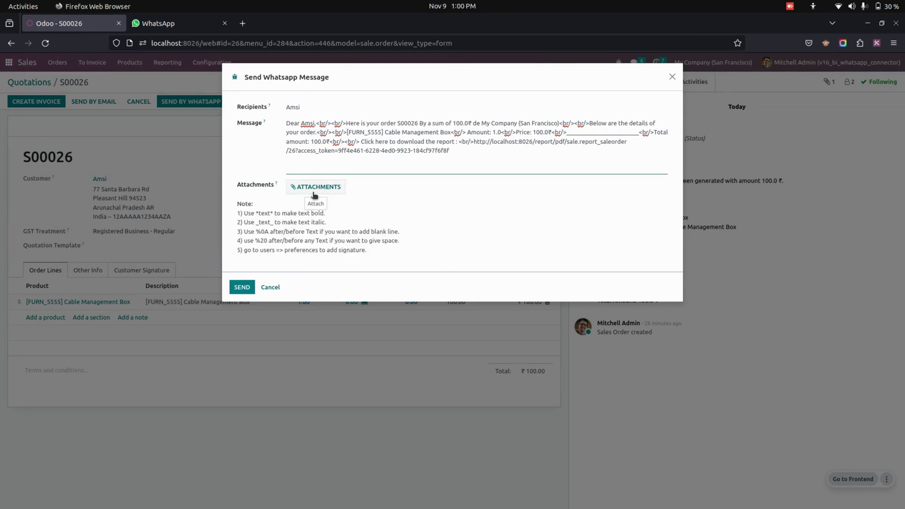
Send the S00026 draft with its report download link from WhatsApp Web, then return to Odoo
left_click(238, 289)
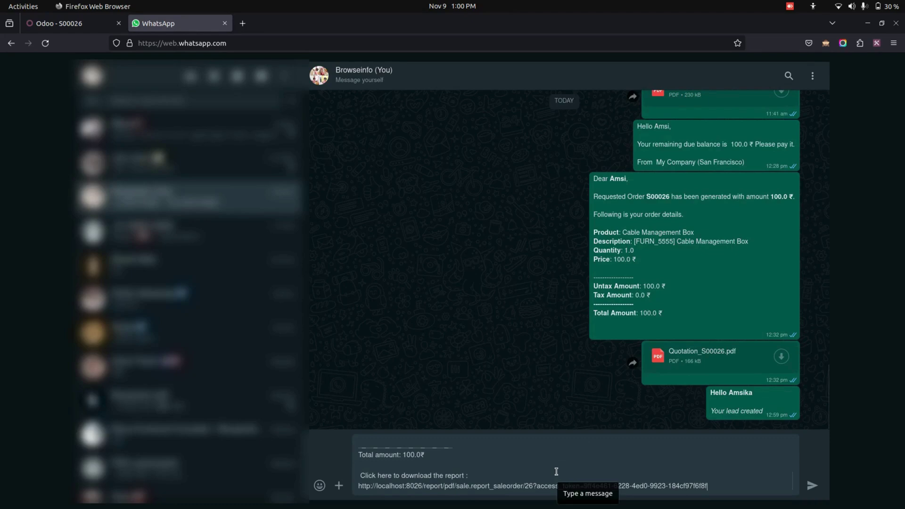
scroll(557, 471, "up", 10)
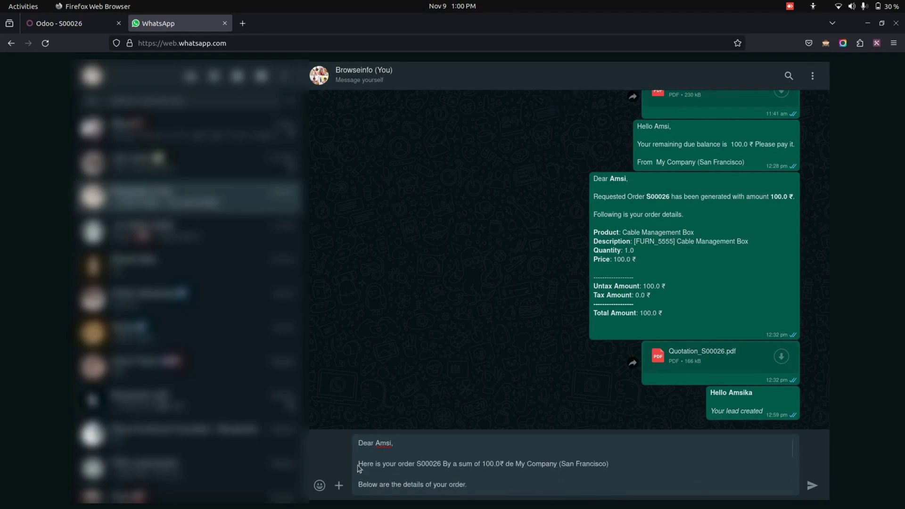
double_click(418, 464)
left_click(526, 464)
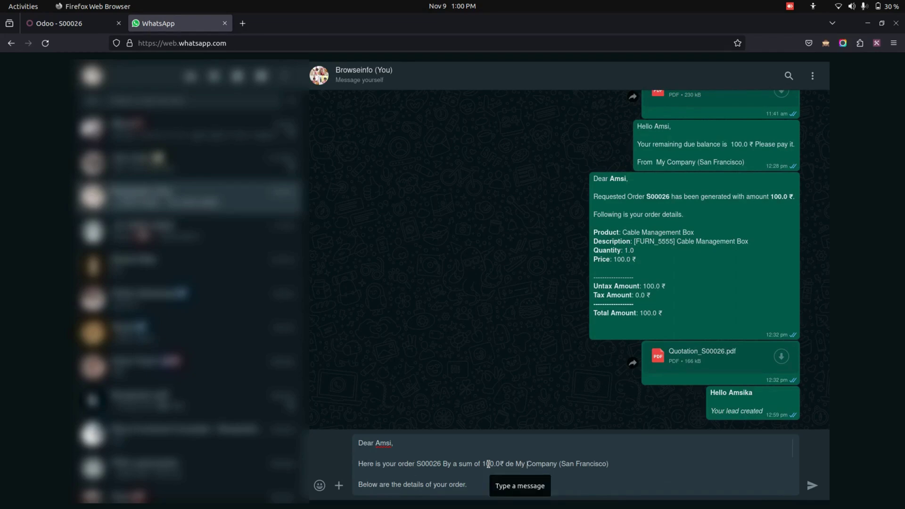
scroll(488, 464, "down", 2)
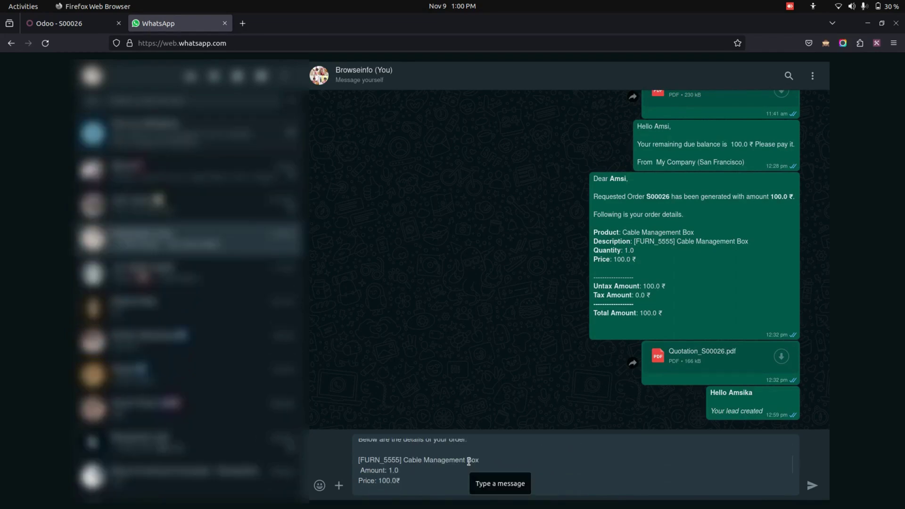
scroll(468, 463, "down", 3)
scroll(452, 473, "down", 1)
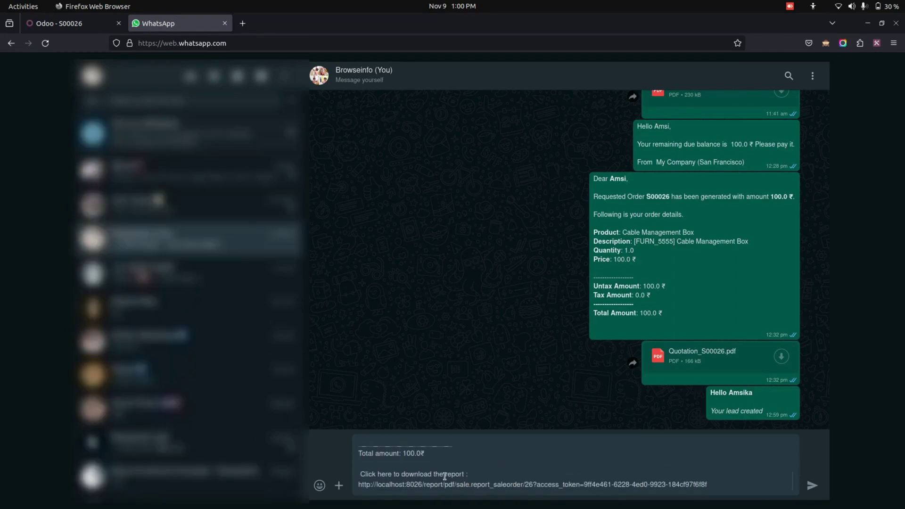
triple_click(521, 484)
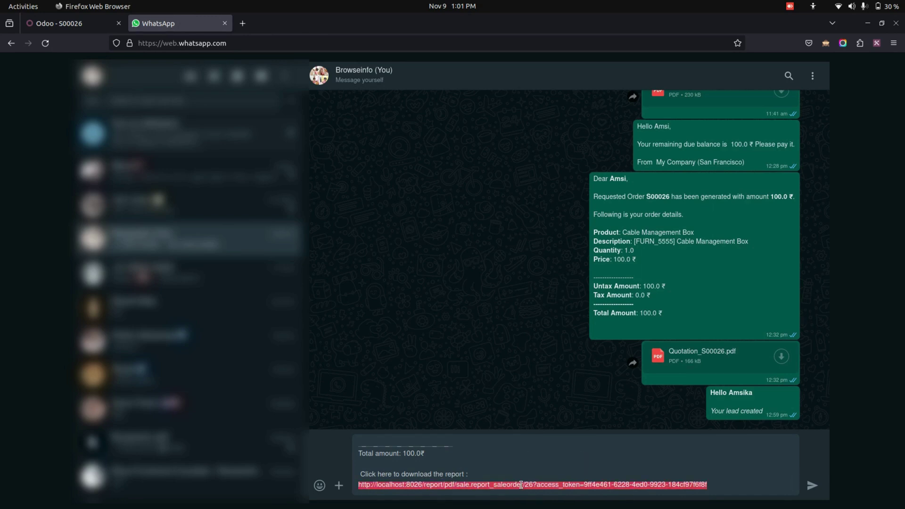
key("Return")
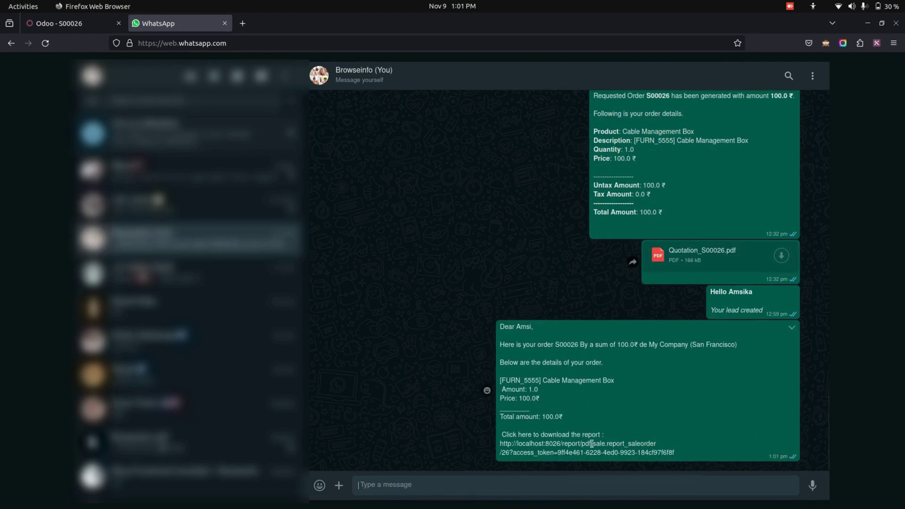
left_click(71, 23)
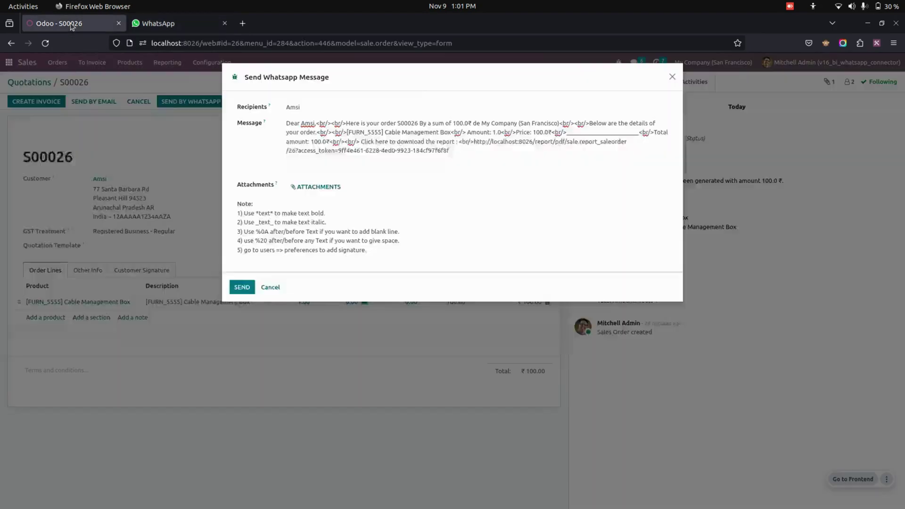
Cancel the message dialog and direct-send the S00026 order summary to WhatsApp
left_click(270, 289)
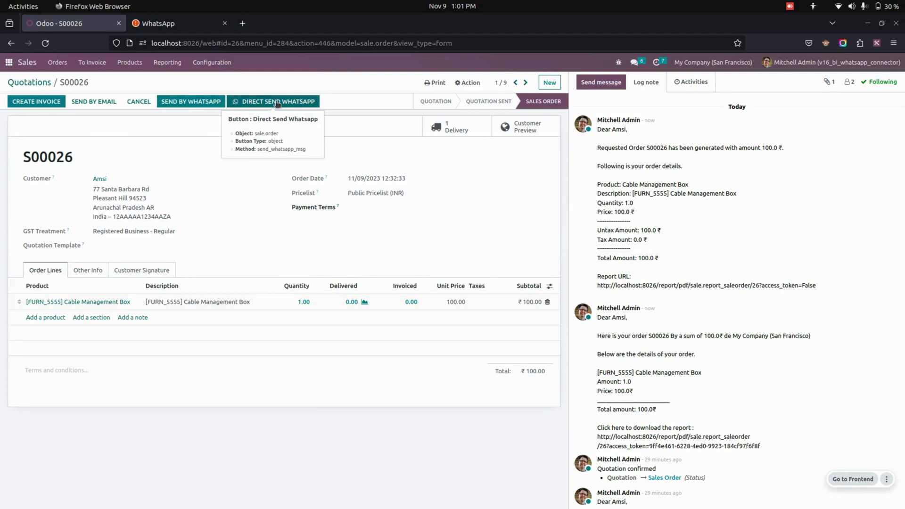
left_click(277, 102)
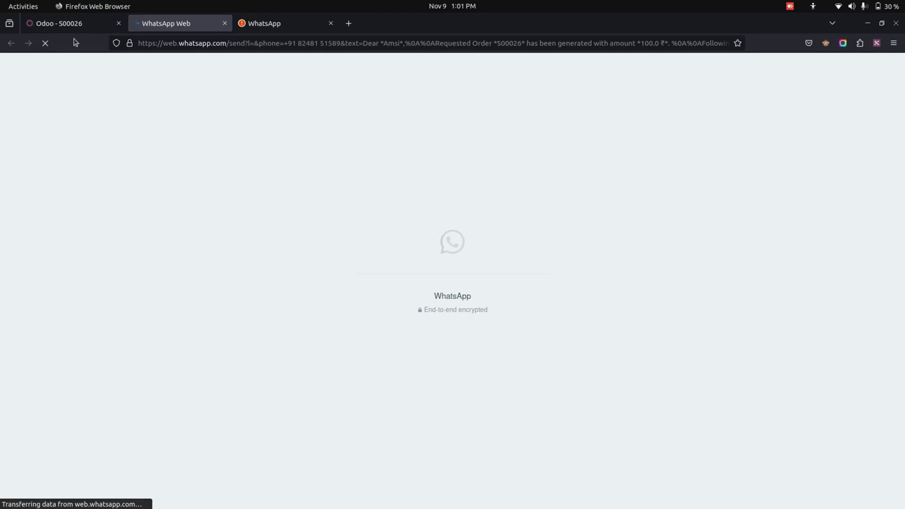
left_click(73, 24)
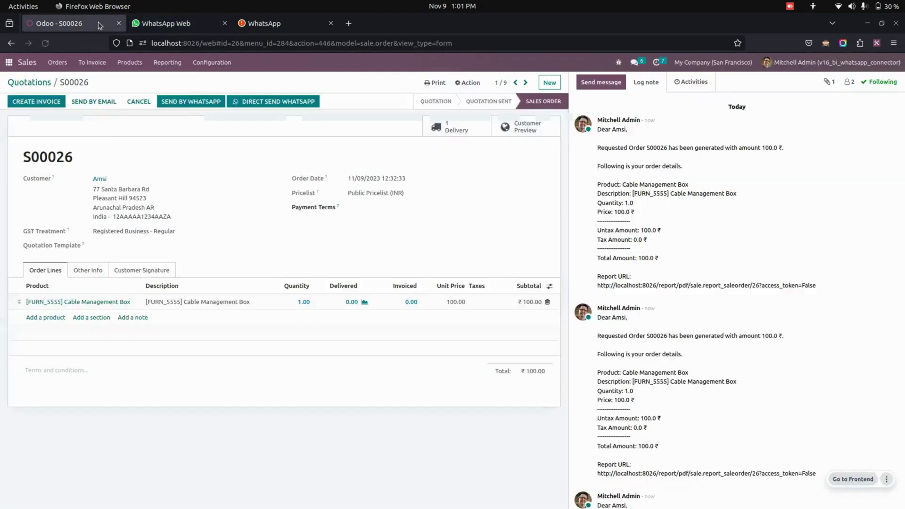
Reopen and close the order's WhatsApp composer, check WhatsApp, then return to the Quotations list
left_click(196, 103)
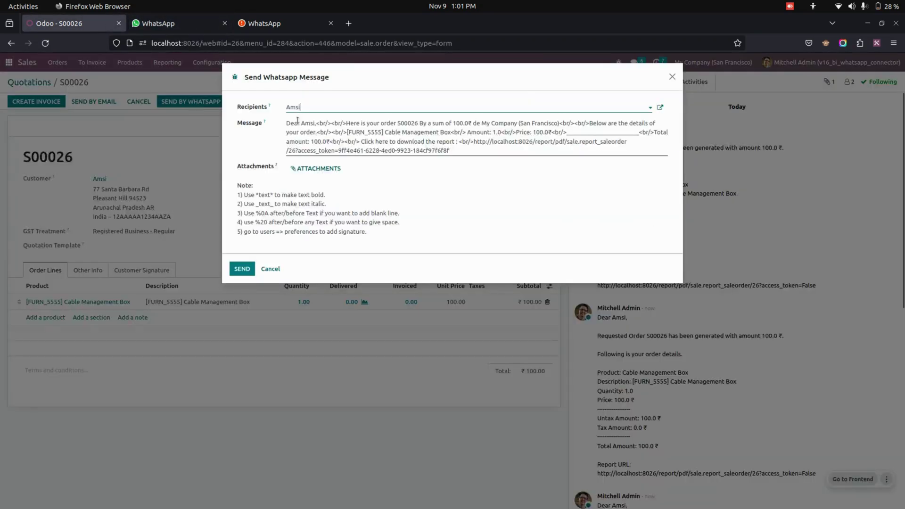
left_click(314, 133)
left_click(265, 269)
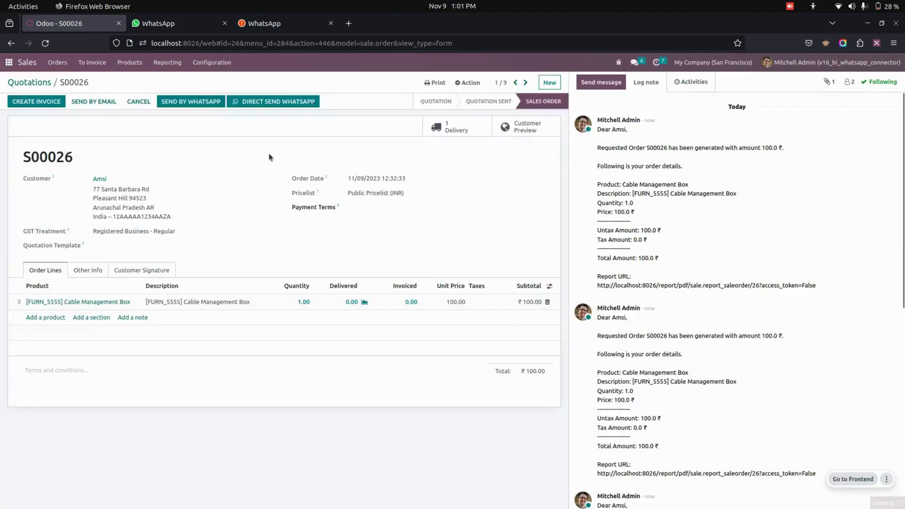
left_click(181, 26)
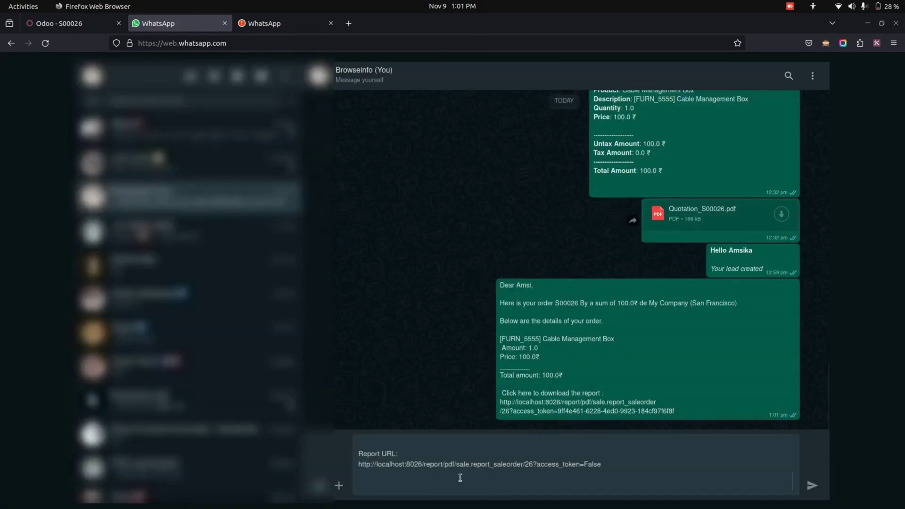
scroll(460, 478, "up", 10)
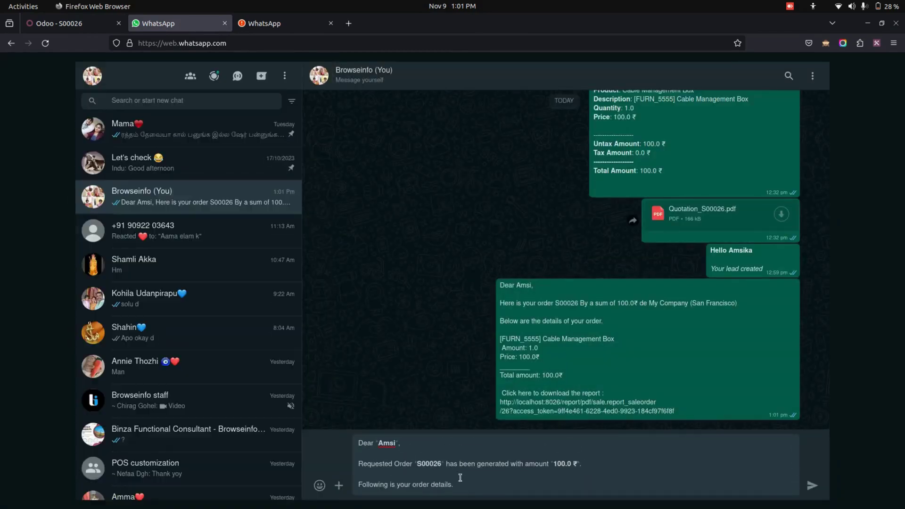
left_click(70, 23)
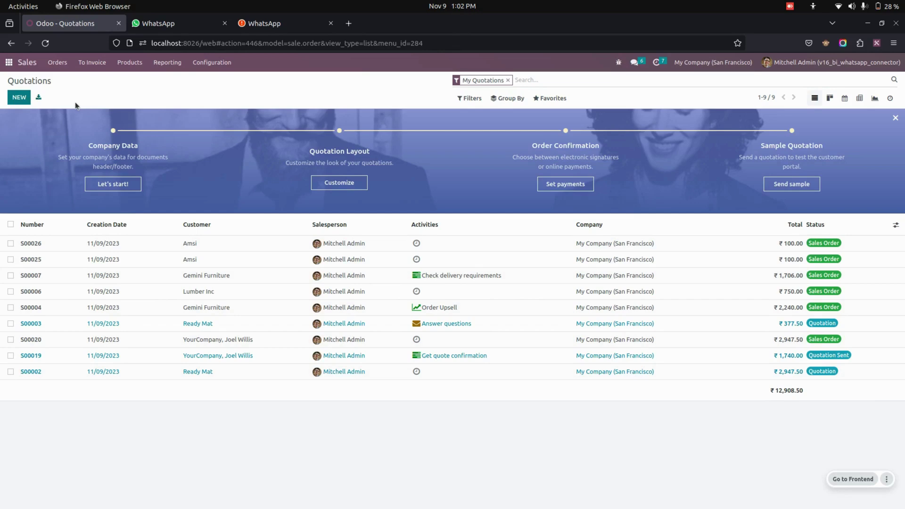
Create and confirm a quotation for the same customer with one Conference Chair (Steel)
left_click(20, 99)
left_click(112, 178)
left_click(118, 204)
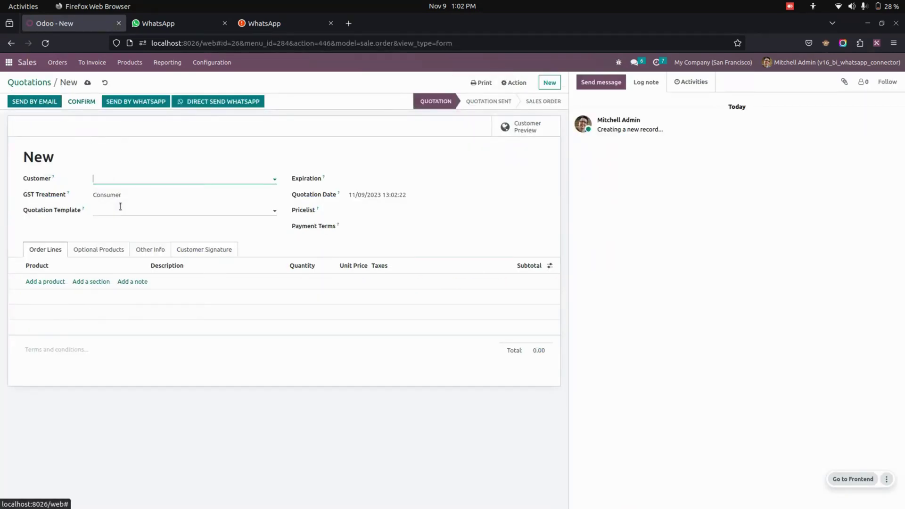
left_click(45, 300)
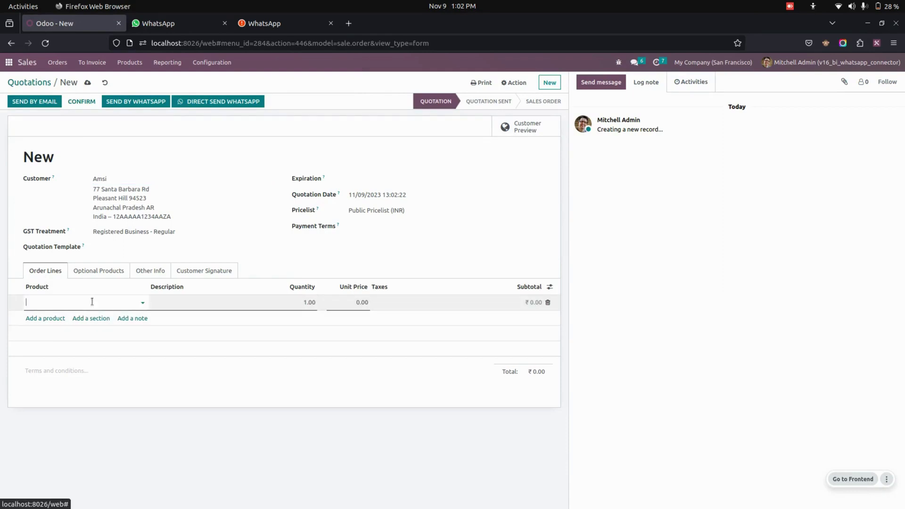
left_click(96, 365)
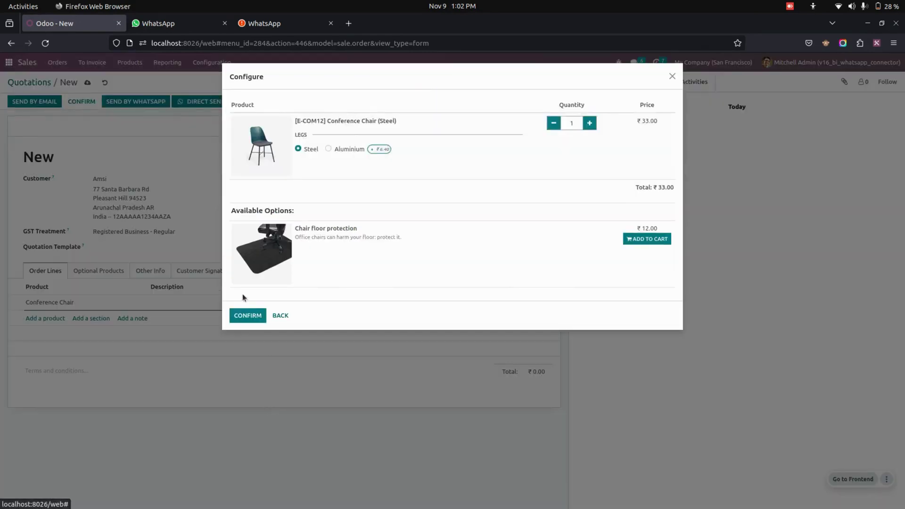
left_click(243, 315)
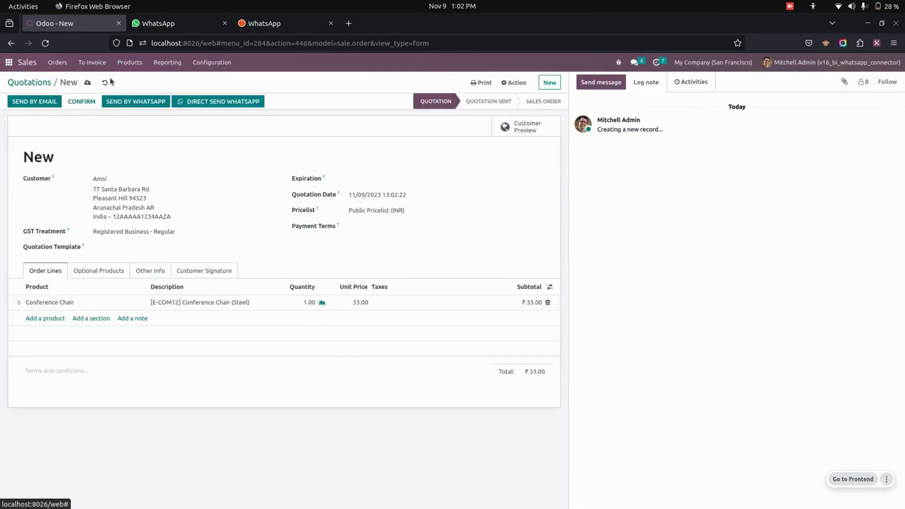
left_click(89, 100)
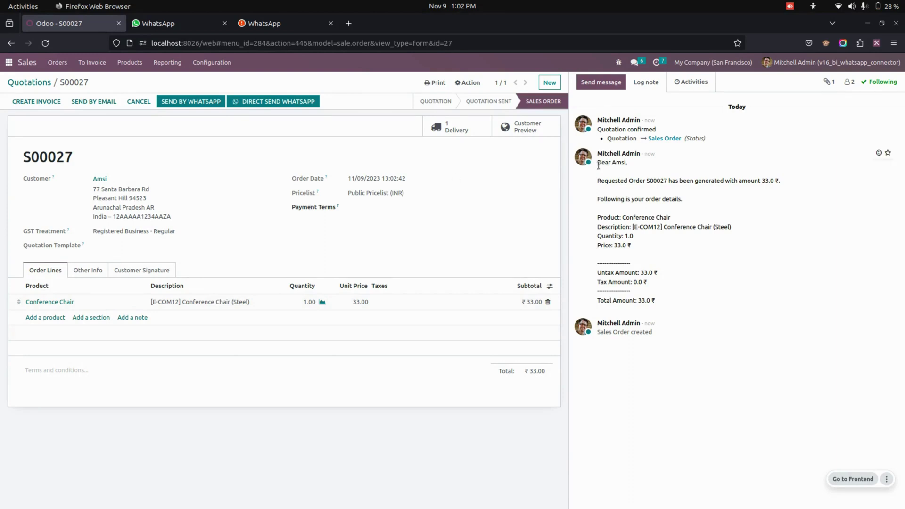
Check S00027's WhatsApp summary in the chatter and WhatsApp Web, then return to the order
left_click_drag(600, 165, 696, 247)
left_click(700, 253)
left_click(174, 24)
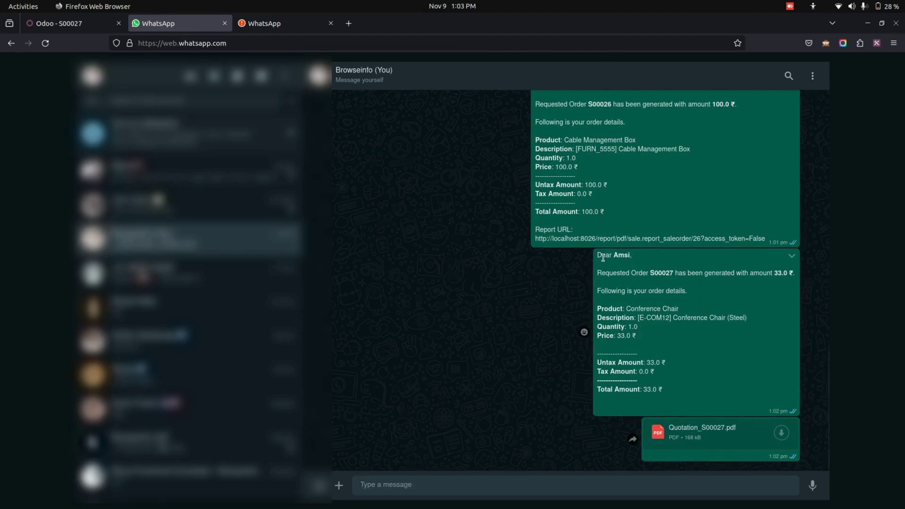
left_click(82, 24)
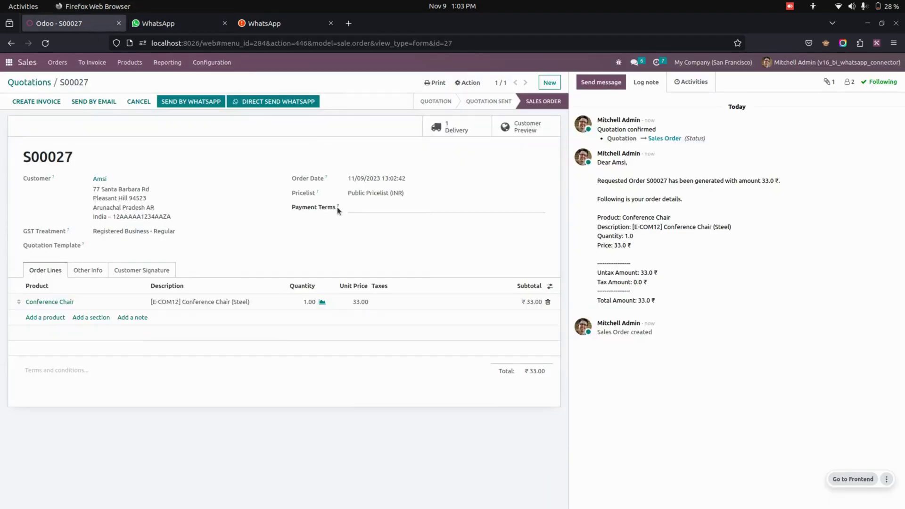
Validate delivery WH/OUT/00016 for all quantities, check its WhatsApp message, and return to S00027
left_click(467, 131)
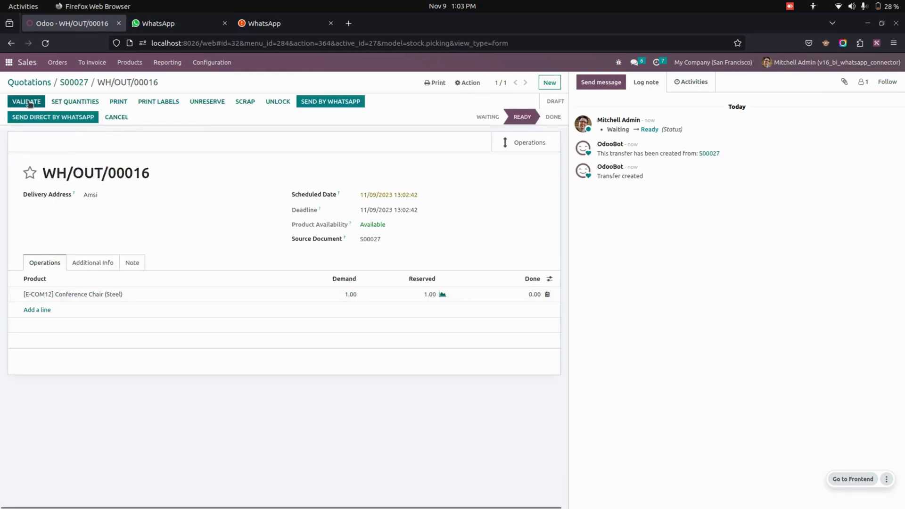
left_click(30, 102)
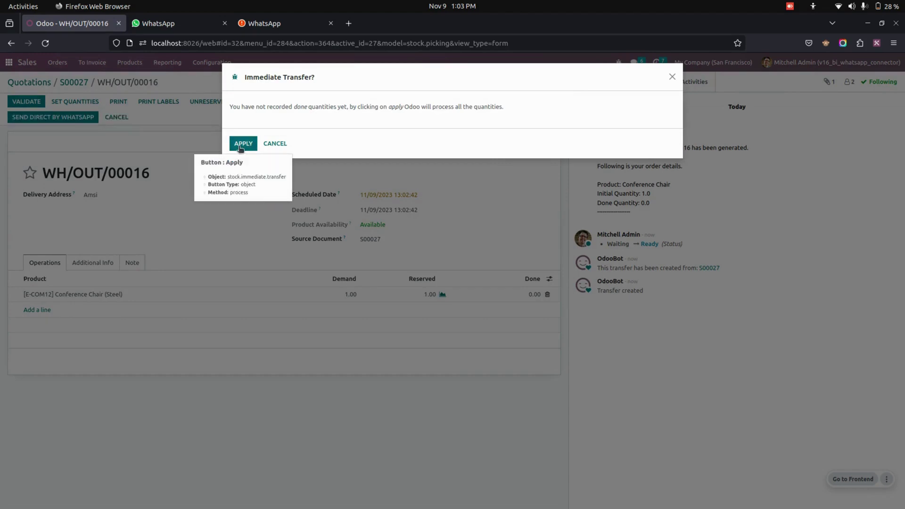
left_click(240, 147)
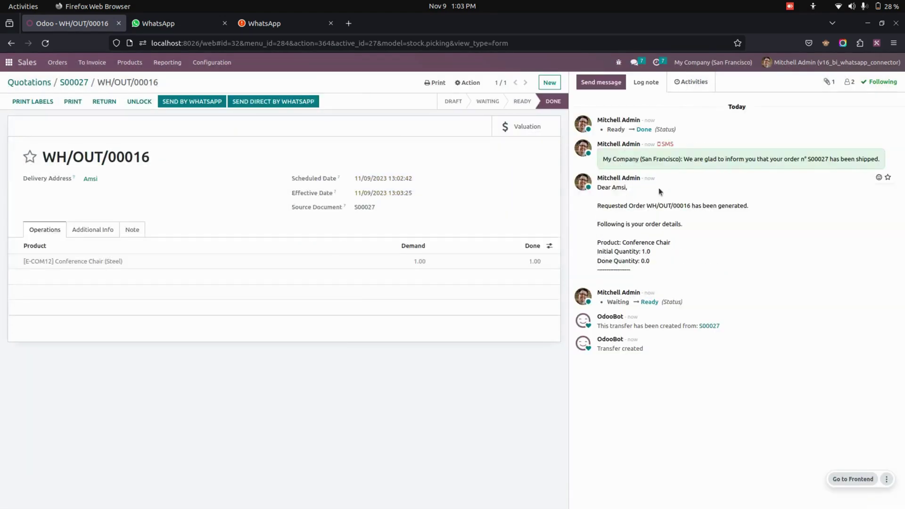
key("ctrl+Tab")
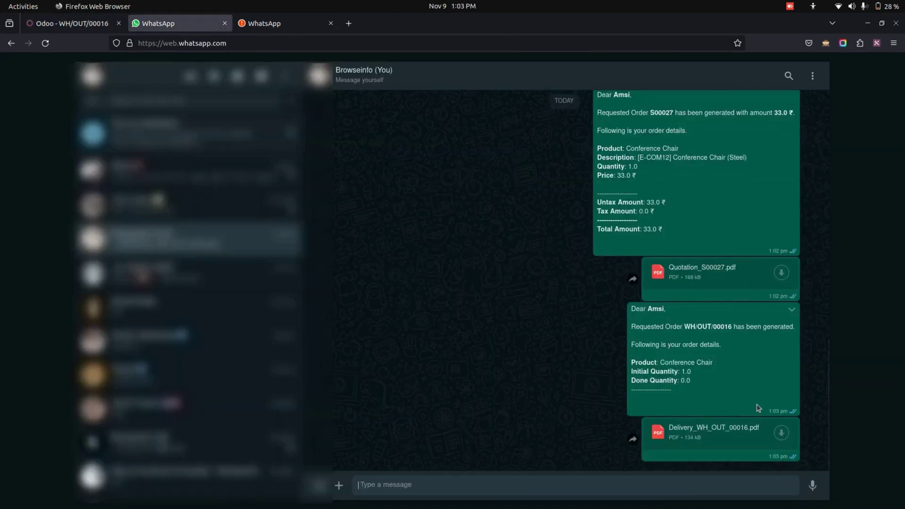
left_click(70, 25)
left_click(74, 83)
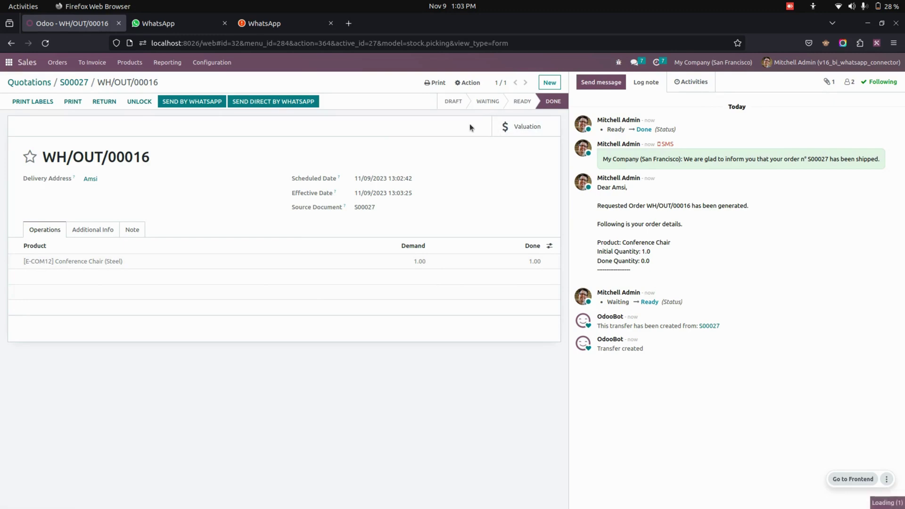
Create a regular invoice for S00027 and post it as INV/2023/00006
left_click(52, 106)
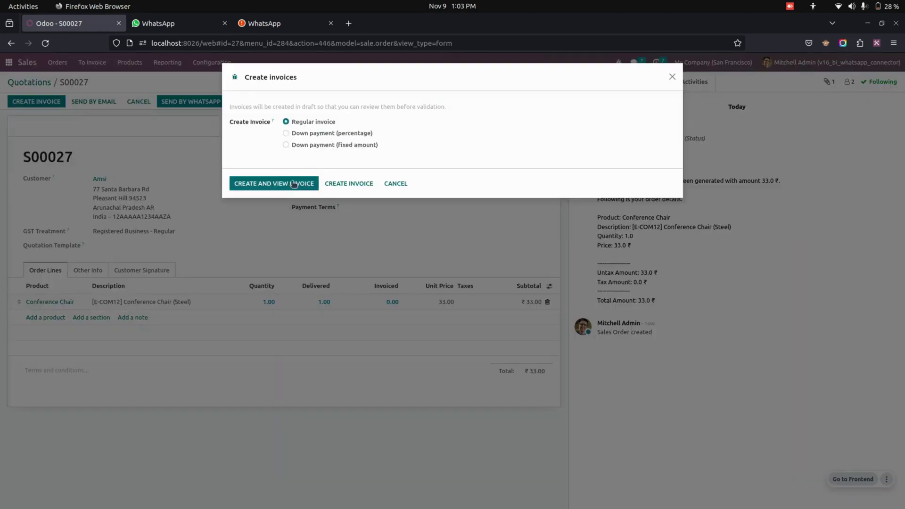
left_click(287, 186)
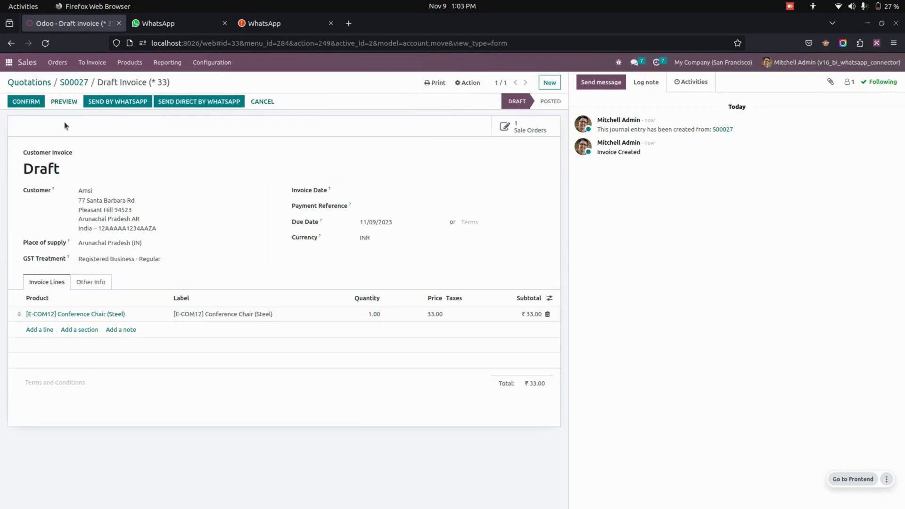
left_click(26, 102)
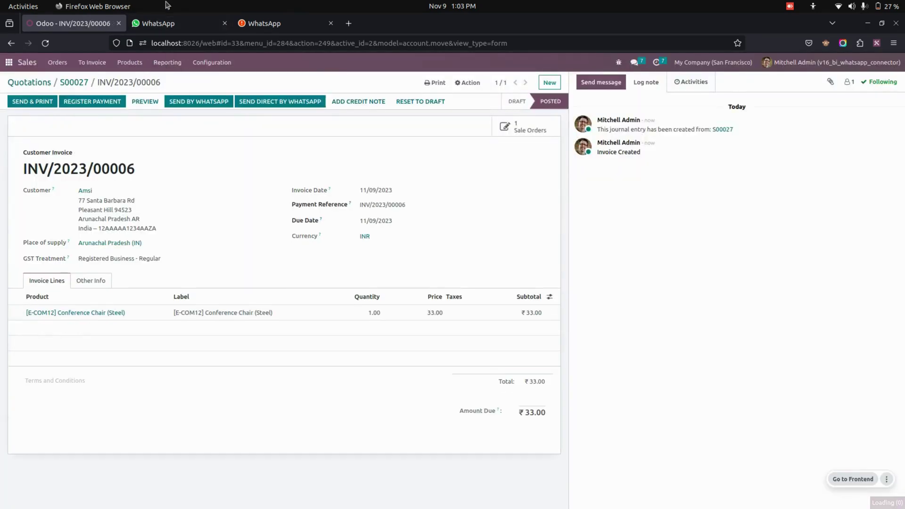
Check the invoice details and PDF received in WhatsApp Web, then return to the invoice
left_click(176, 26)
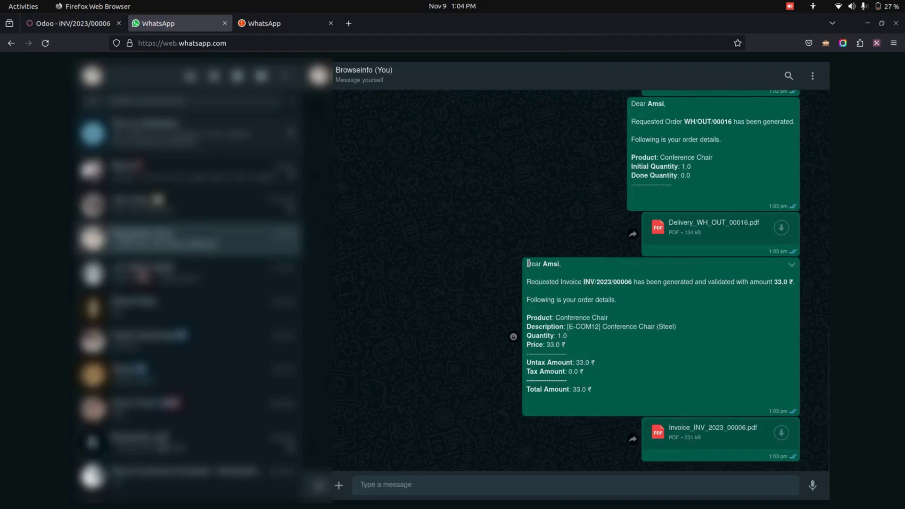
left_click_drag(526, 263, 627, 400)
left_click(627, 398)
left_click(70, 23)
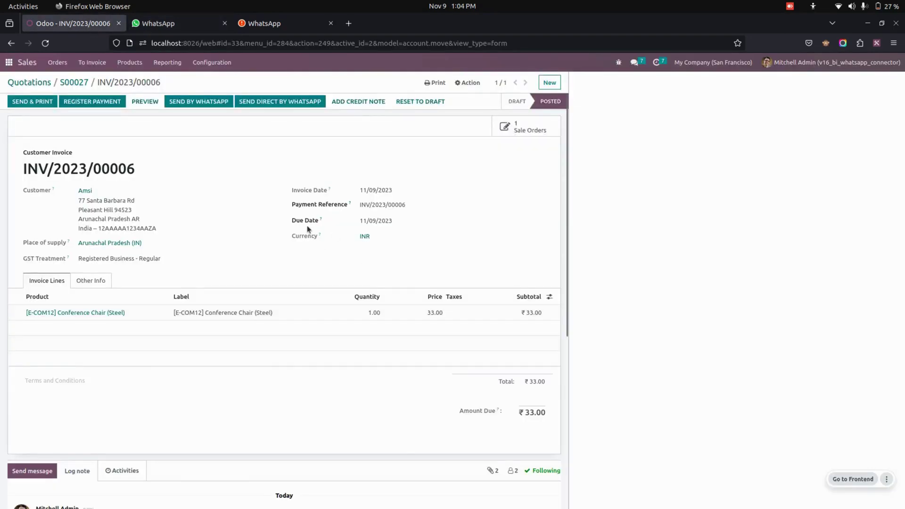
Open the invoice's customer contact record and review its Due Payment field
left_click(85, 191)
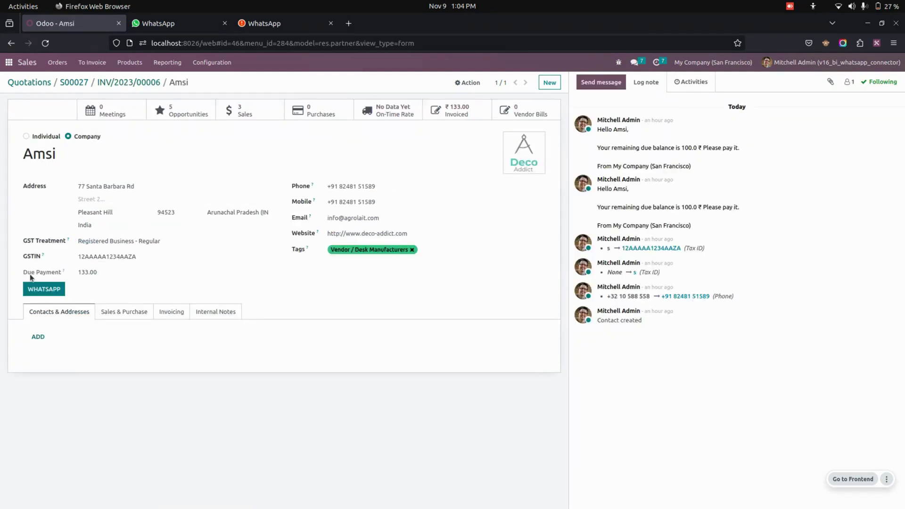
left_click_drag(26, 272, 58, 273)
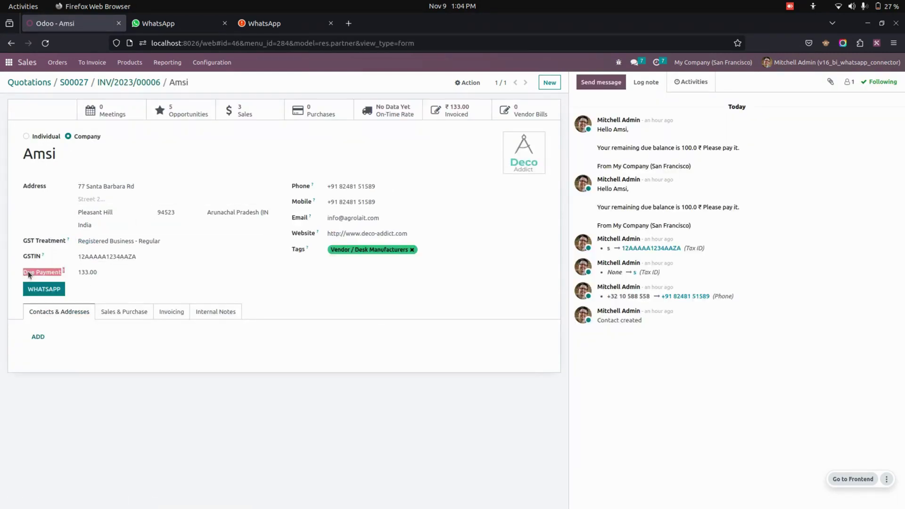
left_click(117, 269)
Send the 133.0 ₹ due-balance reminder through WhatsApp Web and return to Odoo
left_click(53, 291)
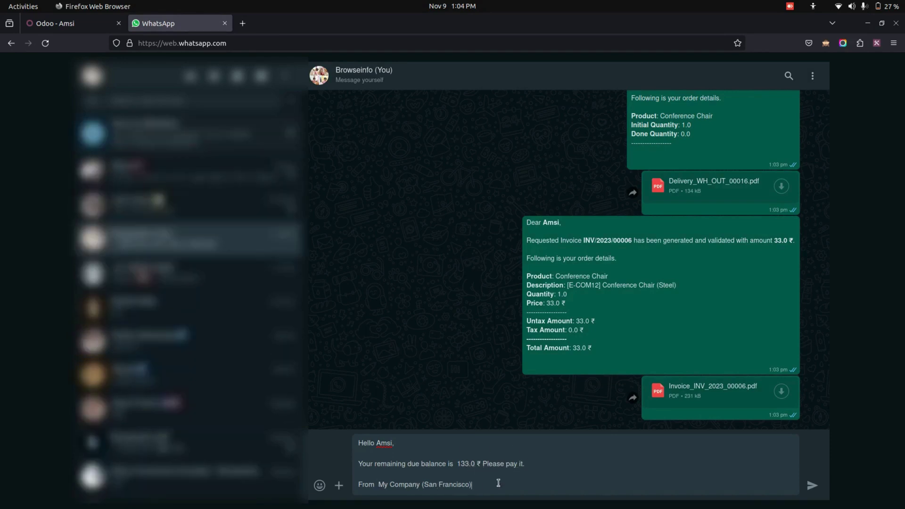
key("Return")
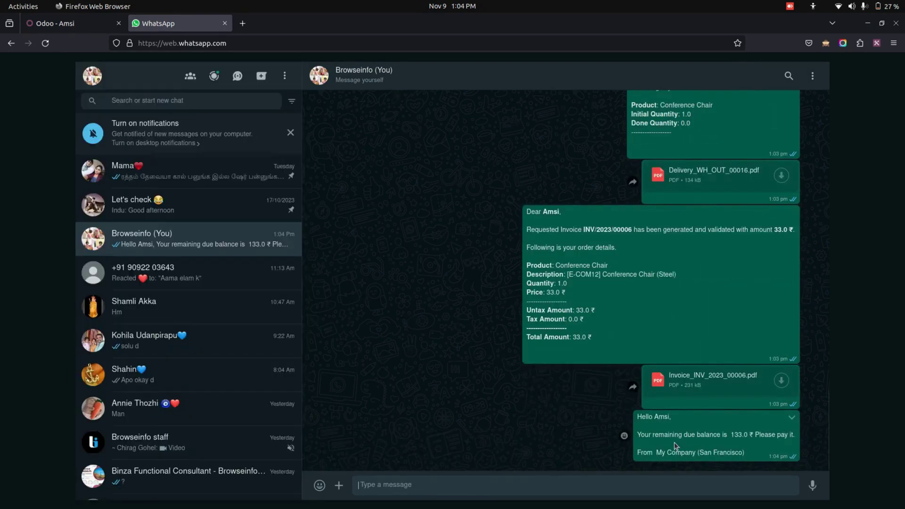
key("ctrl+Page_Up")
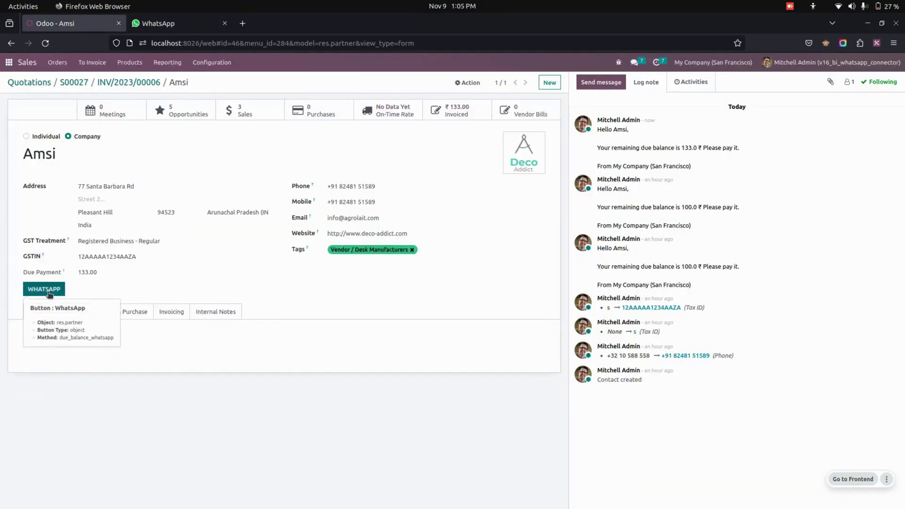
left_click(16, 78)
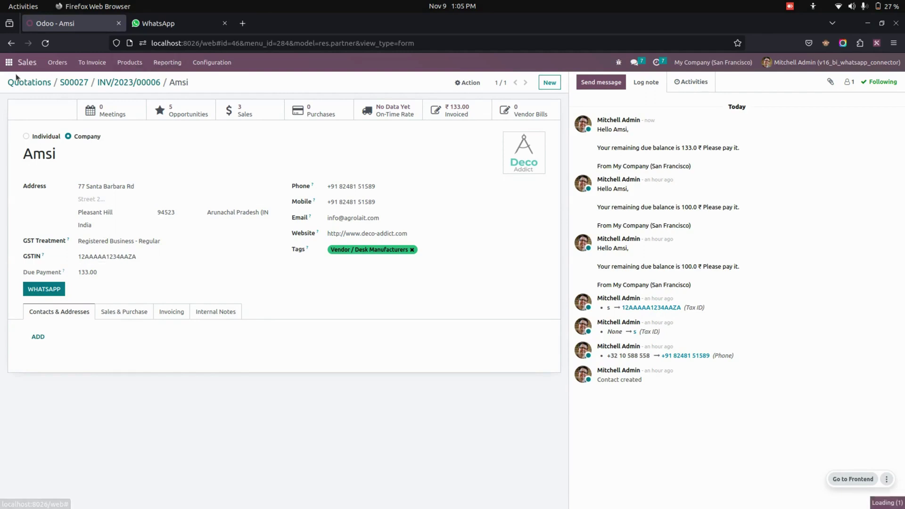
View purchase order P00011, then customer invoice INV/2023/00005 in Invoicing
left_click(9, 62)
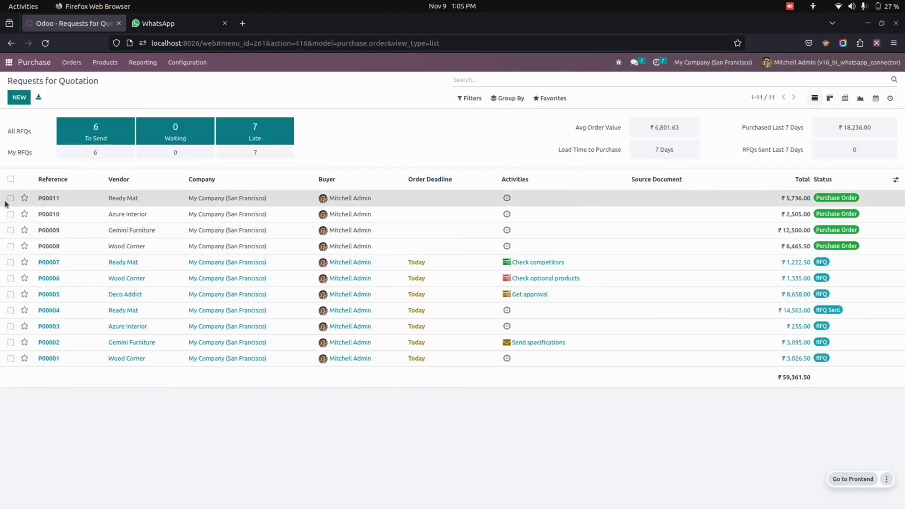
left_click(351, 198)
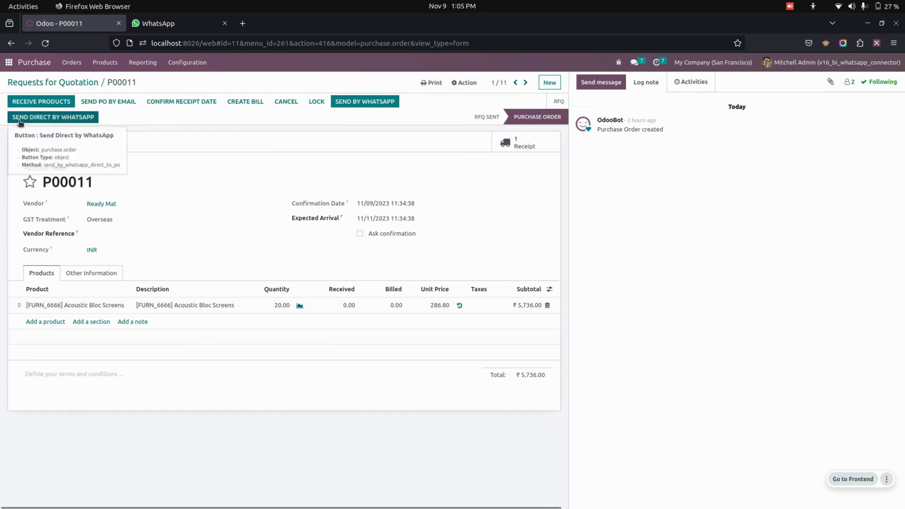
left_click(8, 62)
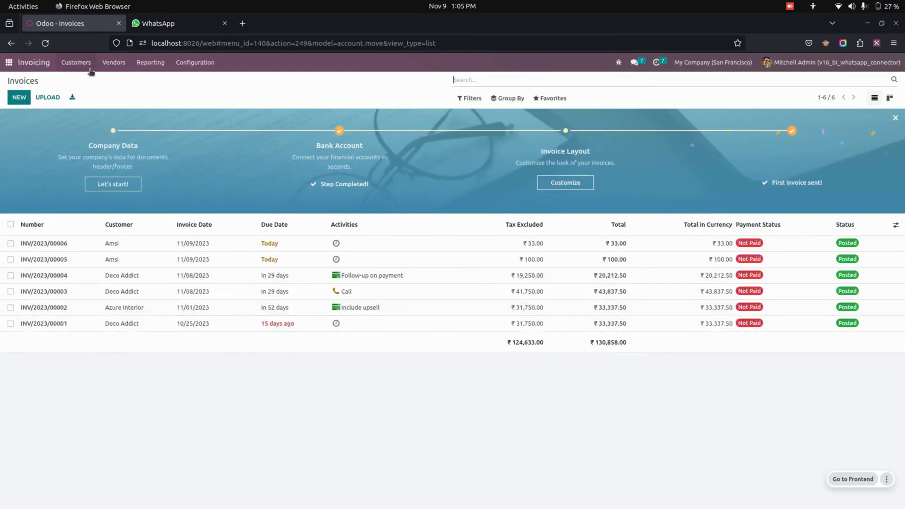
left_click(76, 62)
left_click(93, 82)
left_click(111, 259)
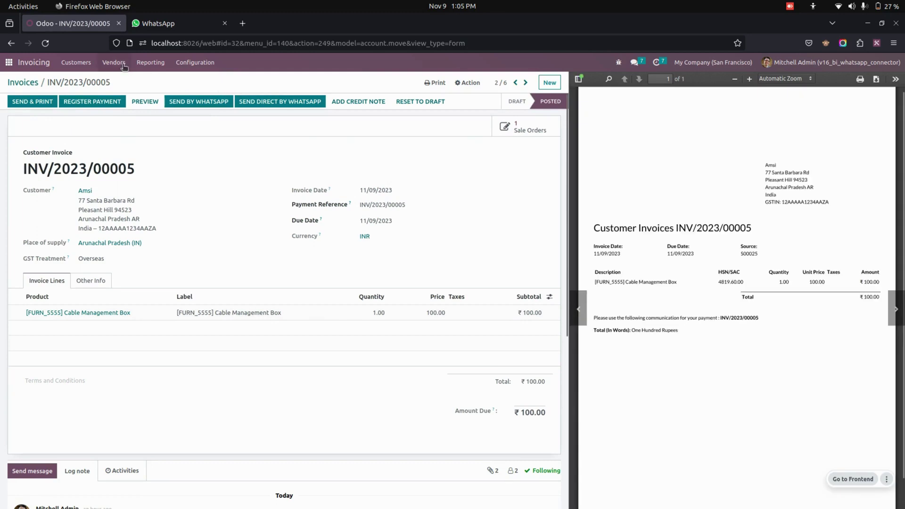
View vendor bill BILL/2023/11/0001, start a new customer payment, then return to the apps overview
left_click(113, 62)
left_click(121, 78)
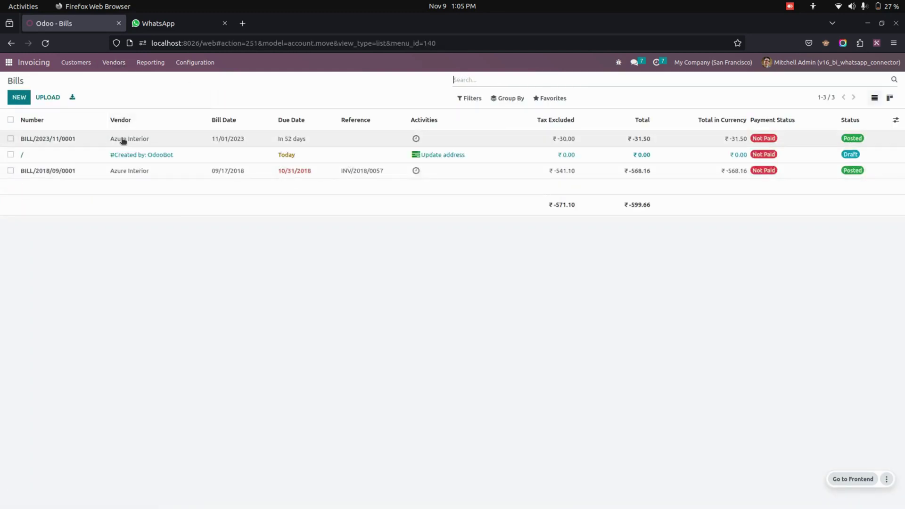
left_click(319, 142)
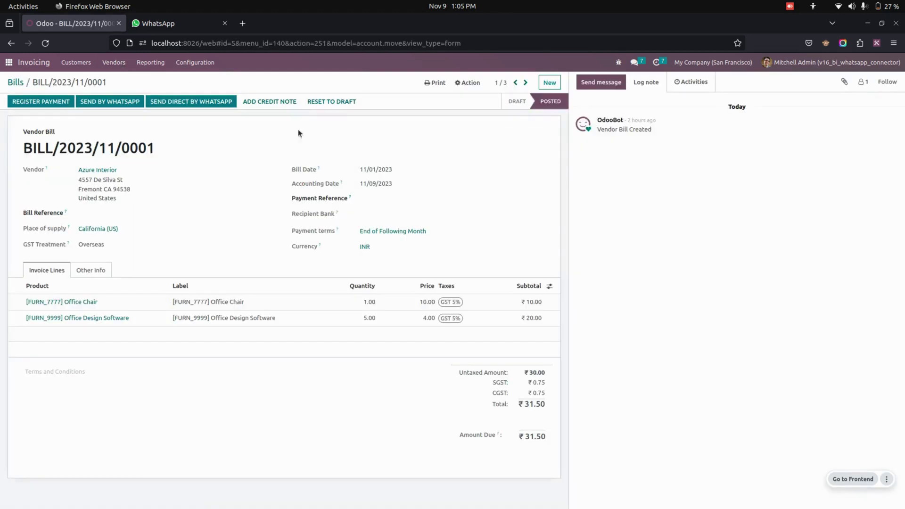
left_click(84, 62)
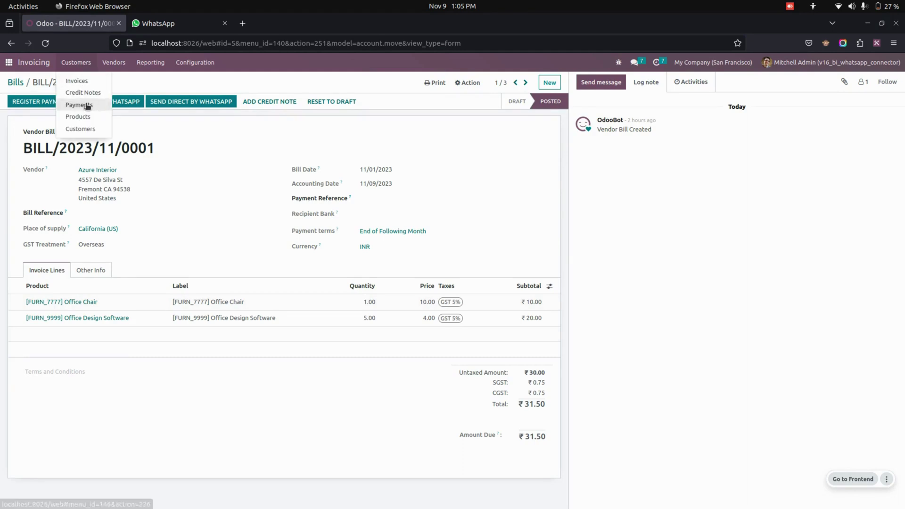
left_click(88, 104)
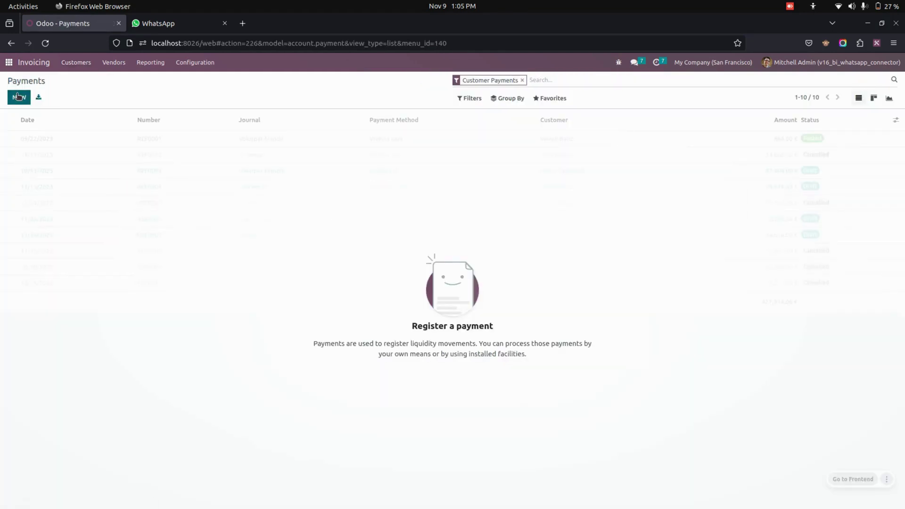
left_click(18, 97)
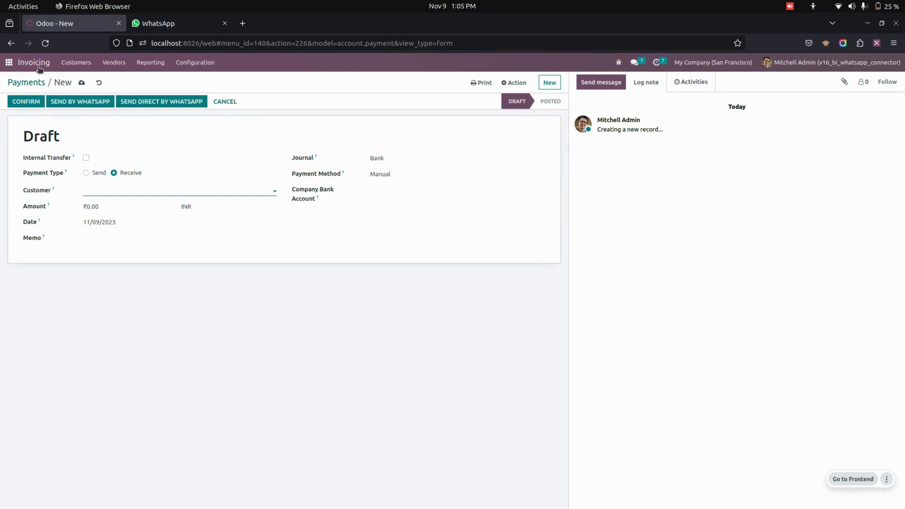
left_click(7, 61)
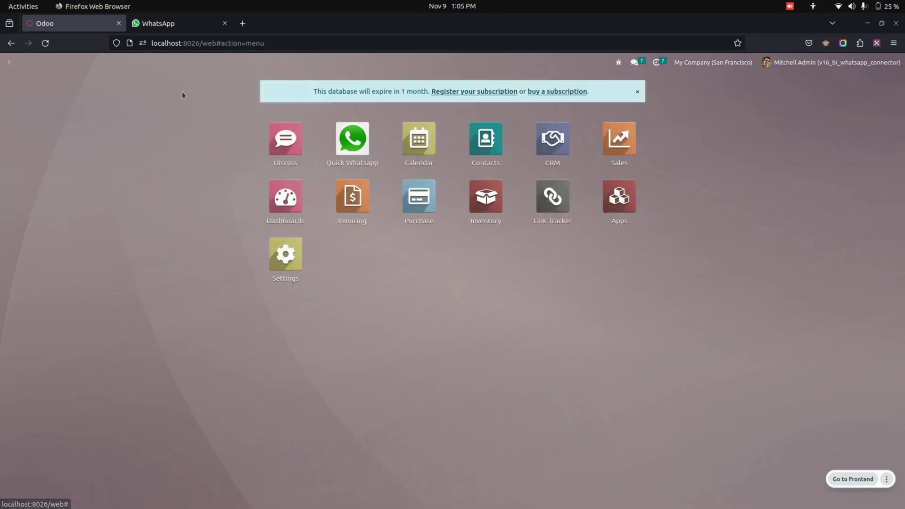
Send a Quick Whatsapp message to the customer with the pasted bold and italic greeting
left_click(345, 148)
left_click(357, 107)
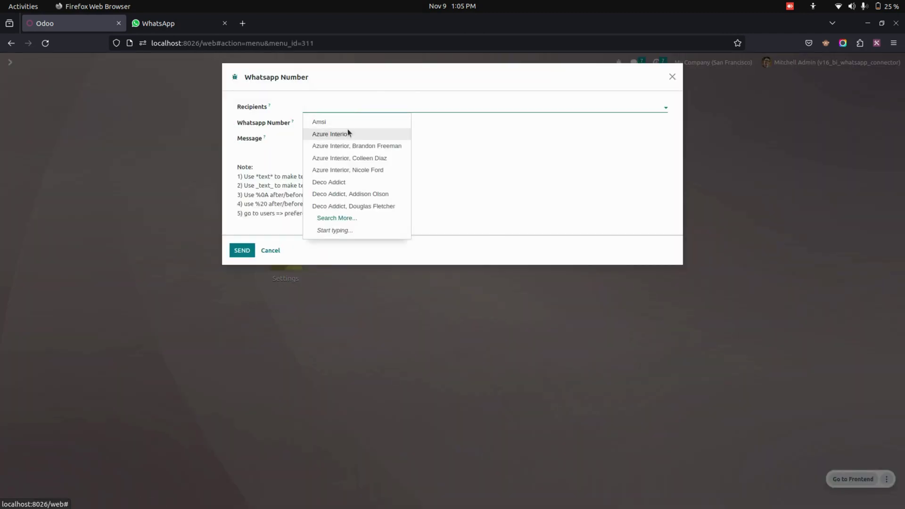
left_click(347, 133)
left_click(364, 105)
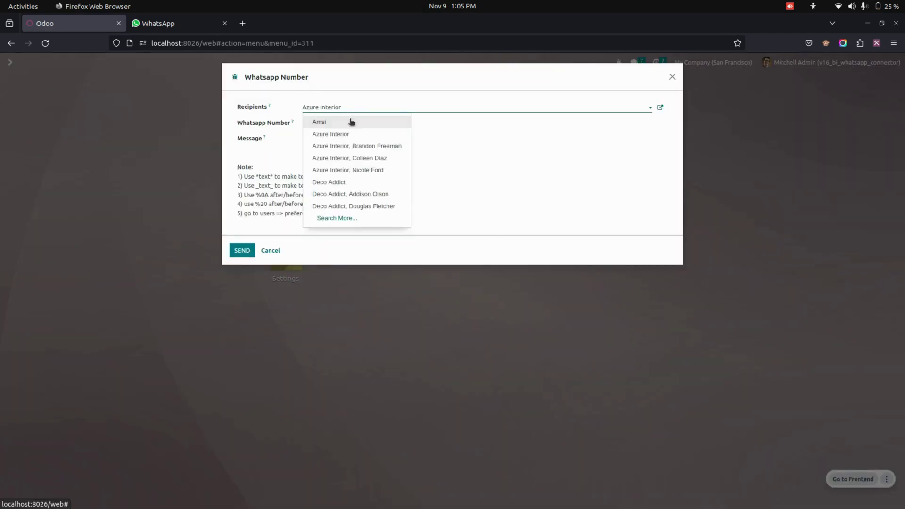
left_click(349, 121)
left_click(377, 141)
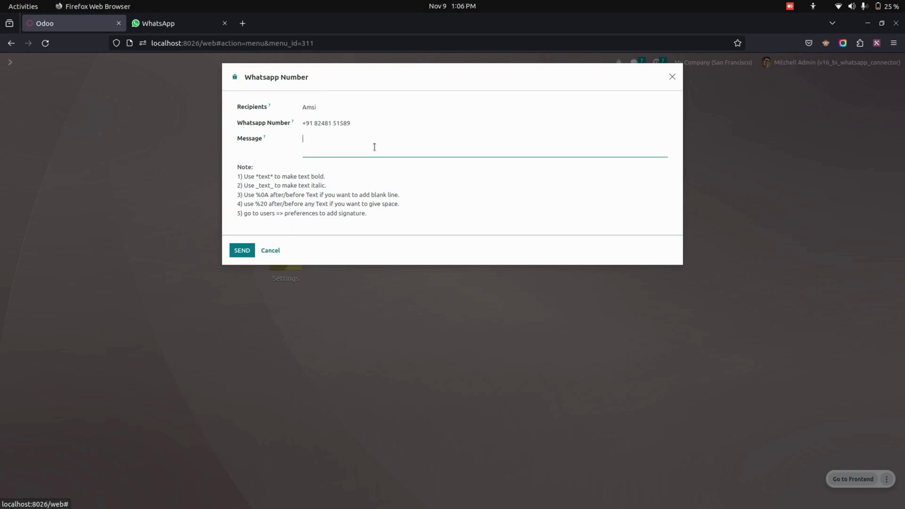
type("*Hello Amsika*   %0A %0A_Hello Hope you doing good_")
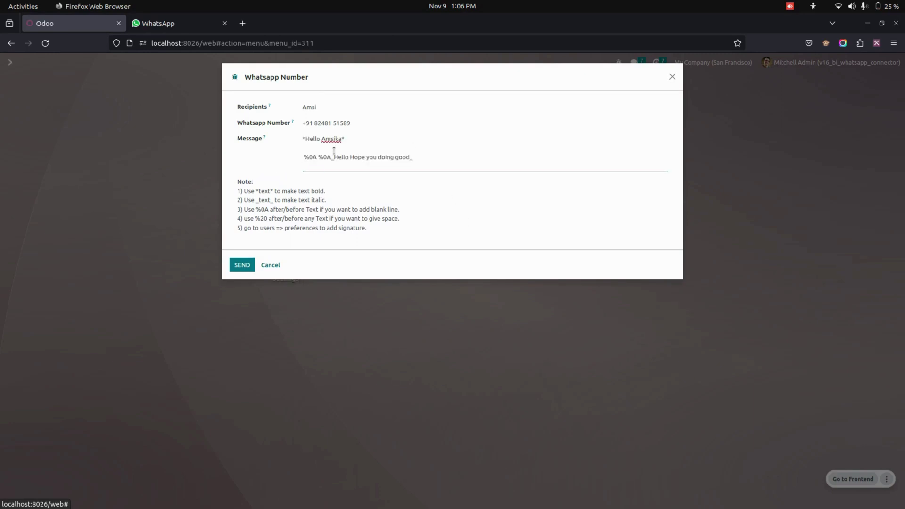
left_click(242, 266)
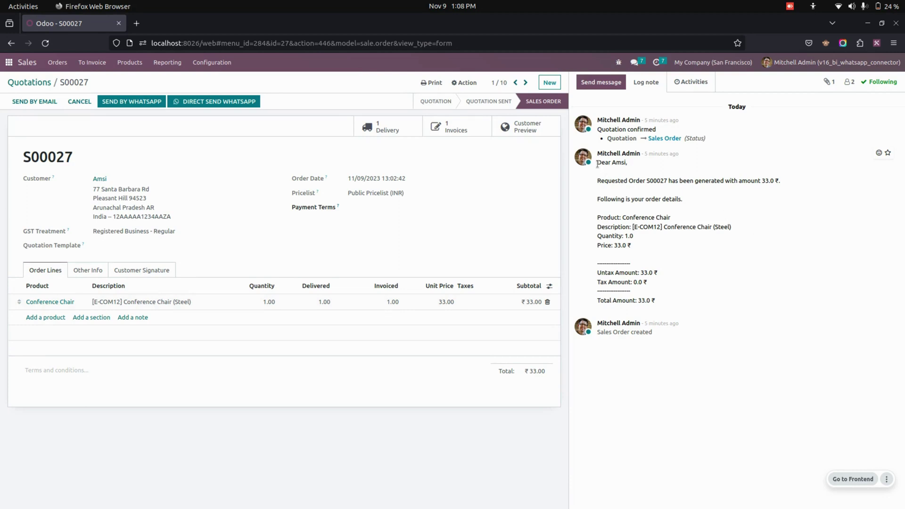
Review the order message in S00027's chatter, then go back to the Odoo home screen
left_click_drag(597, 163, 668, 298)
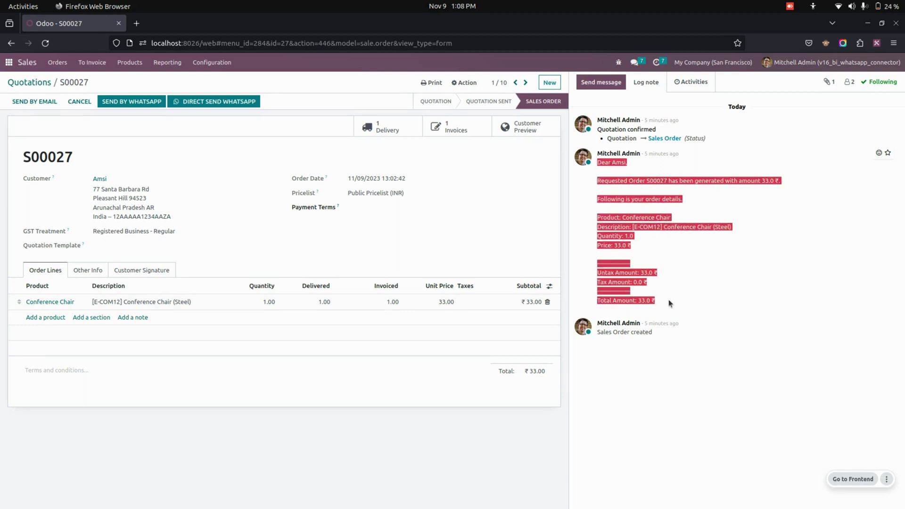
left_click(668, 299)
key("alt+h")
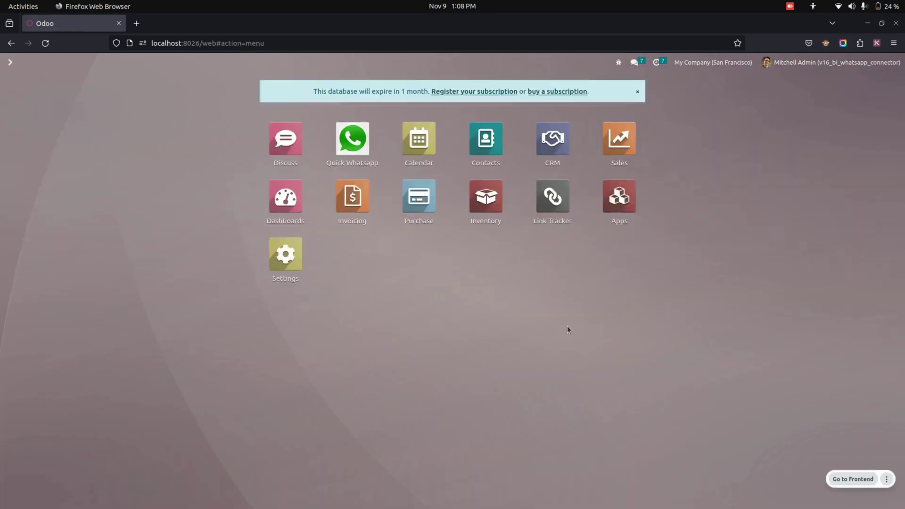